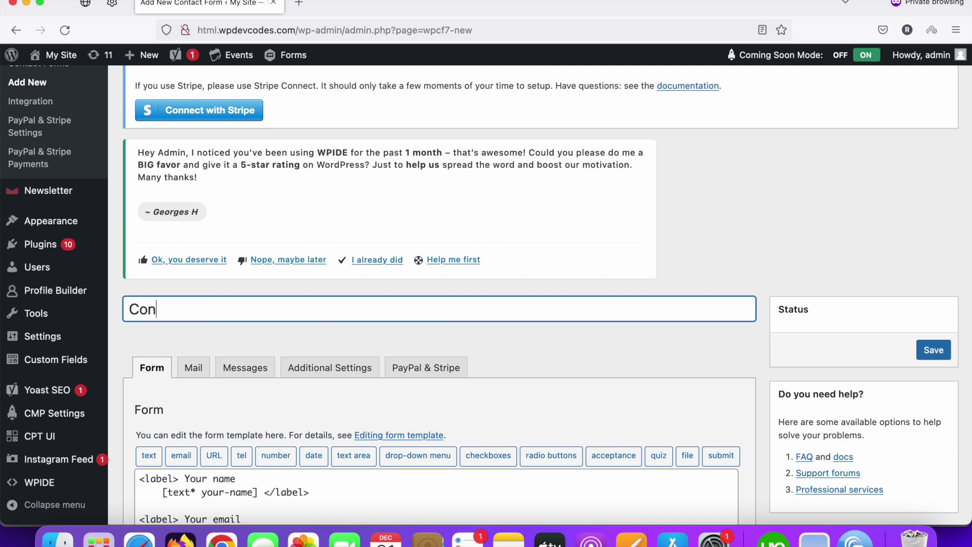
- Title the new contact form "Contact Form" and save it with the default form template
text(Form)
scroll(220, 293, down, 5)
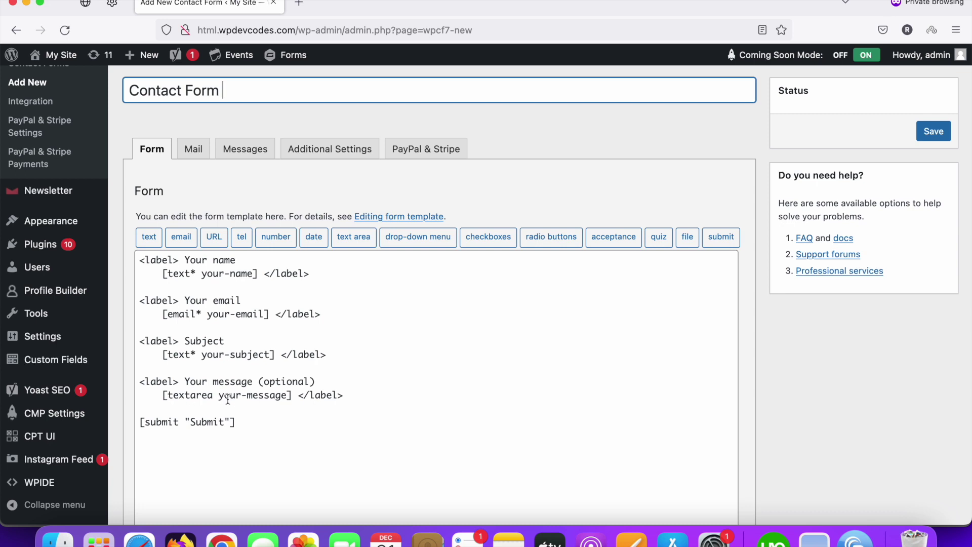
scroll(307, 393, down, 3)
scroll(304, 393, up, 4)
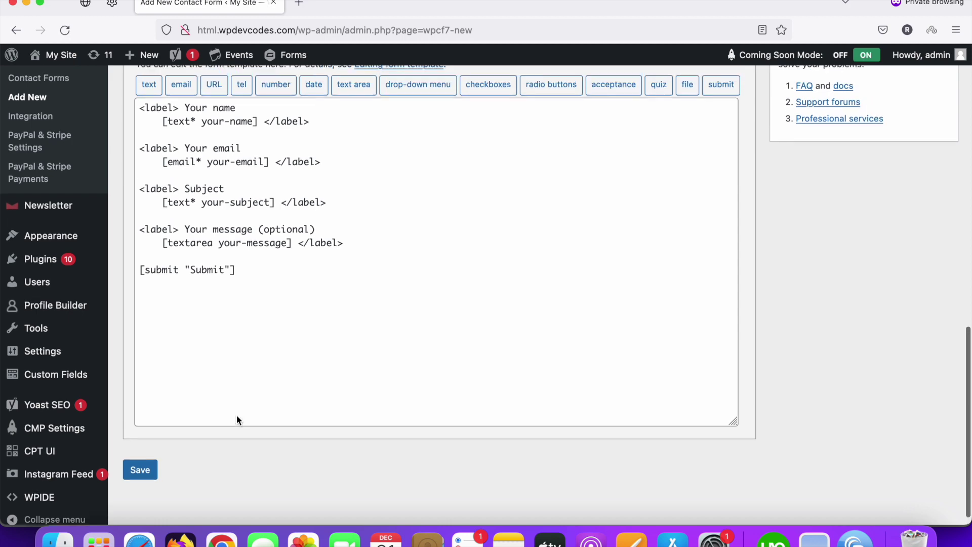
scroll(236, 415, down, 5)
scroll(289, 364, up, 3)
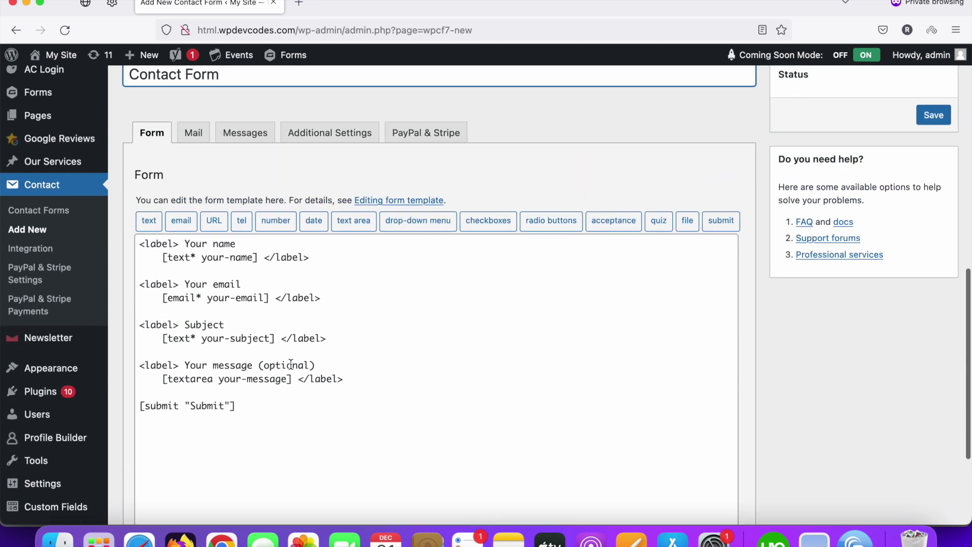
scroll(291, 365, down, 3)
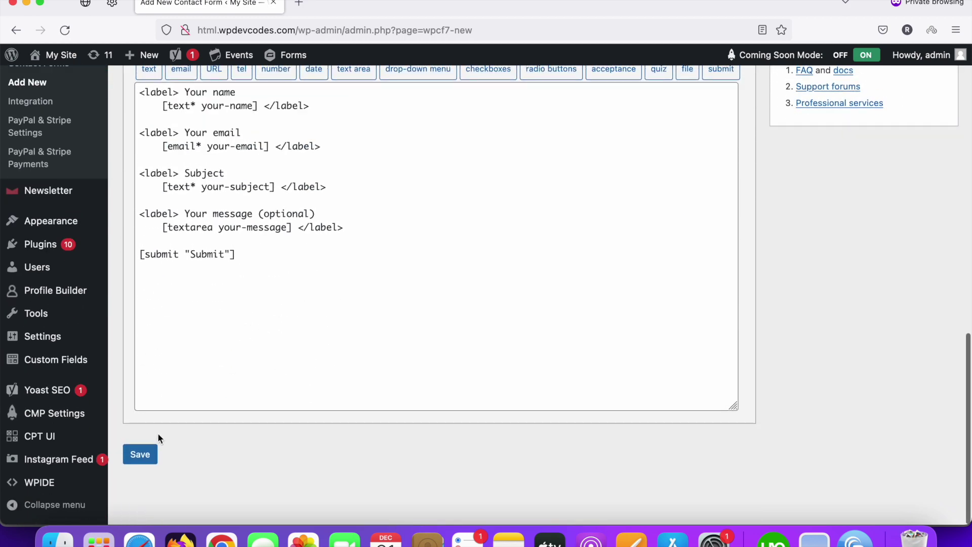
click(138, 455)
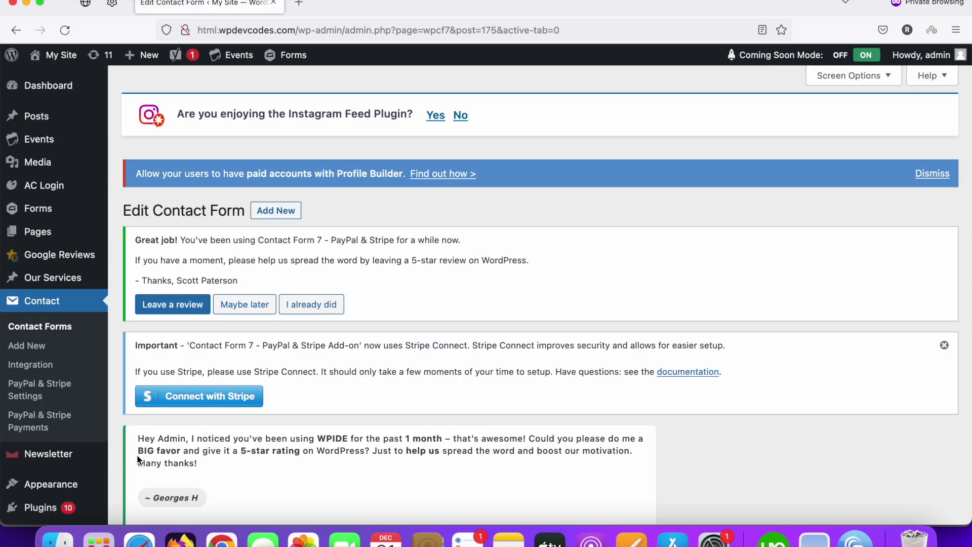
- Copy the complete shortcode of the saved contact form
scroll(278, 355, down, 7)
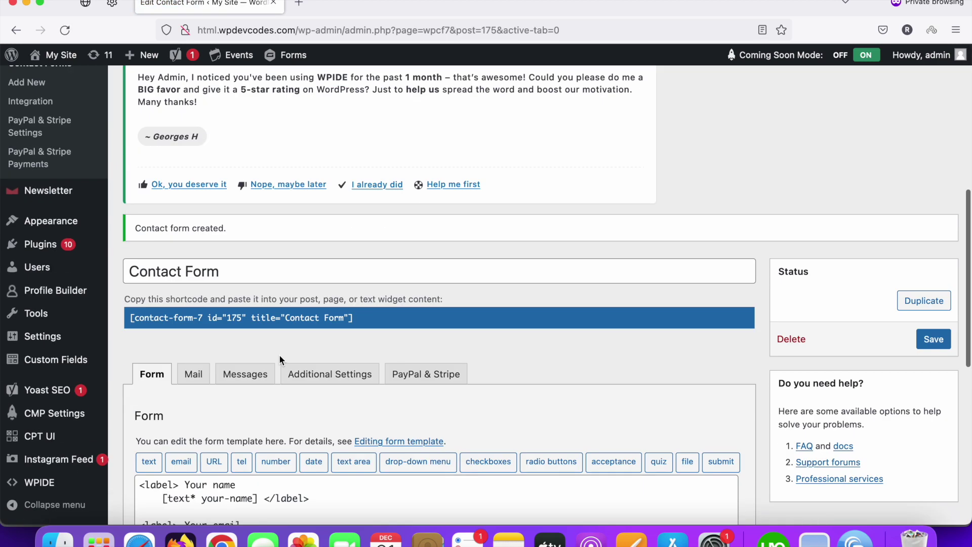
scroll(311, 330, down, 1)
click(255, 303)
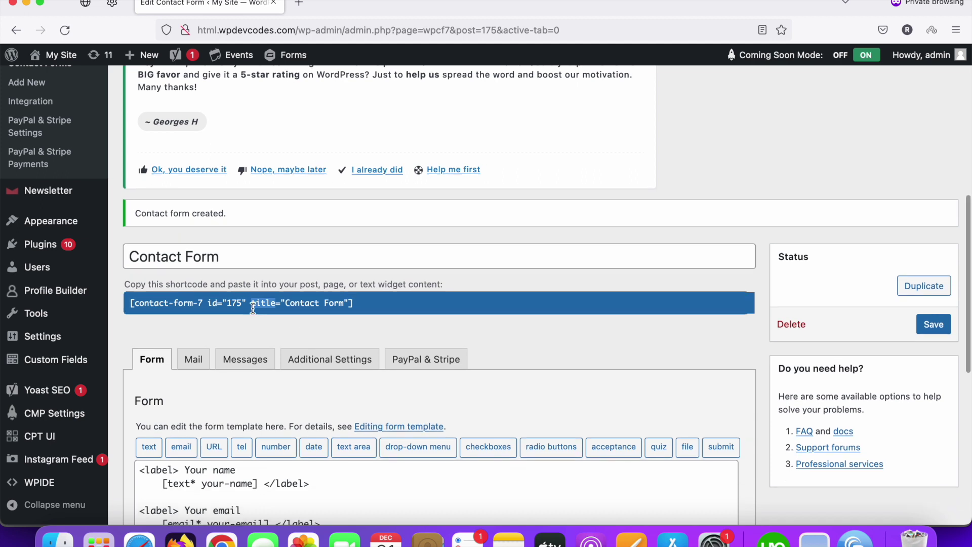
click(265, 304)
right_click(266, 305)
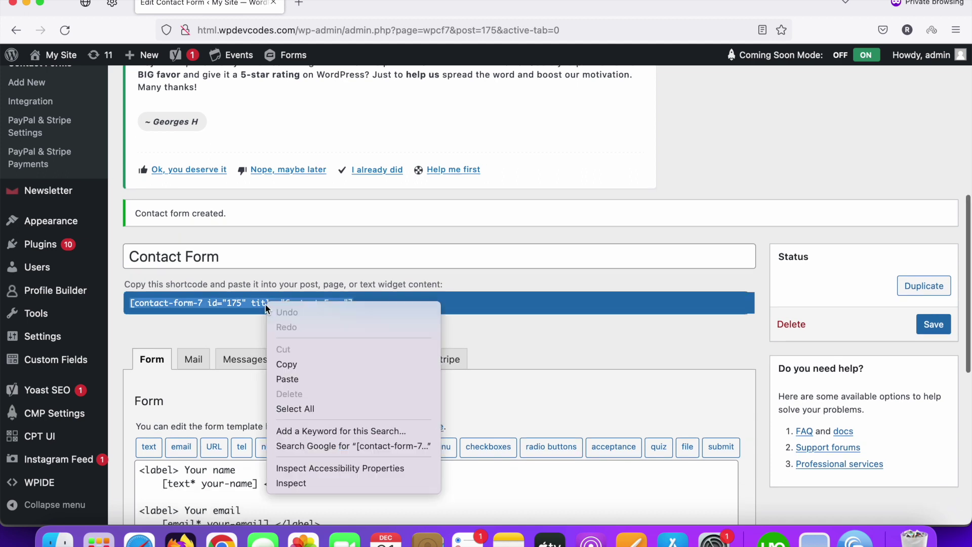
click(307, 364)
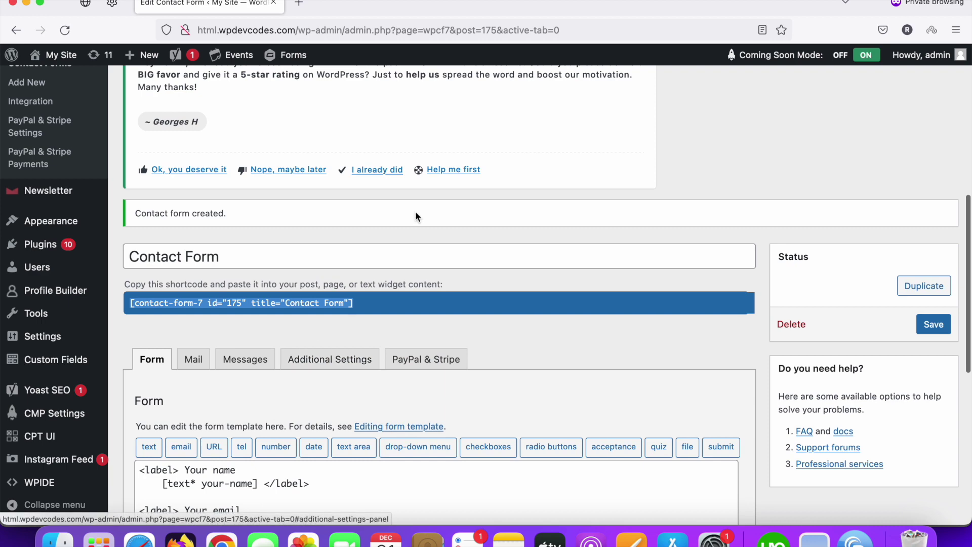
- Start a new WordPress page in a separate browser tab and title it "Contact Us Page"
scroll(30, 226, up, 8)
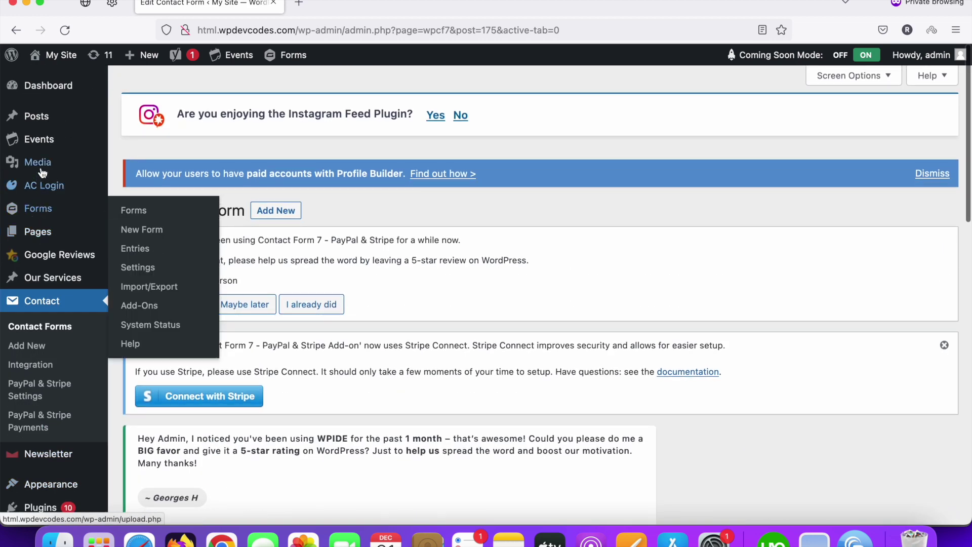
mouse_move(41, 232)
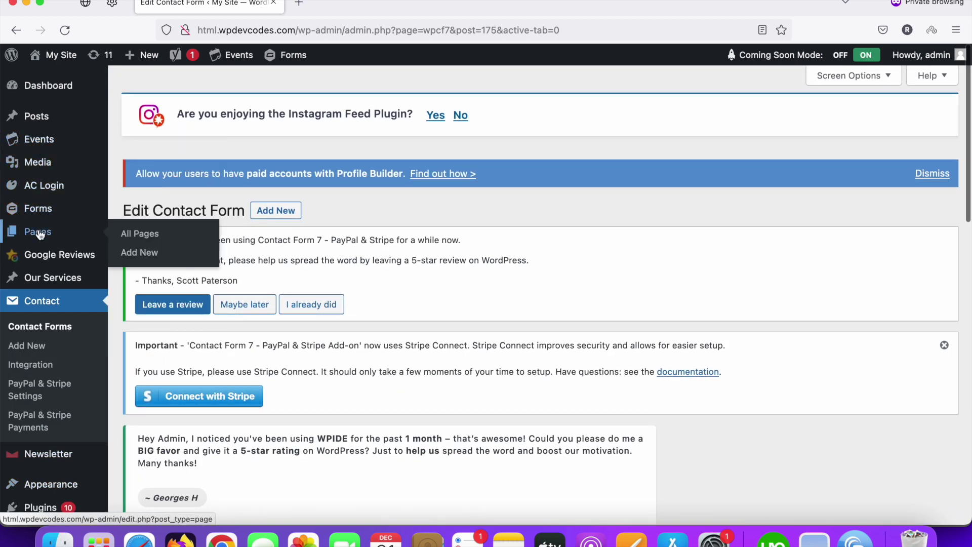
right_click(136, 251)
click(163, 260)
click(341, 4)
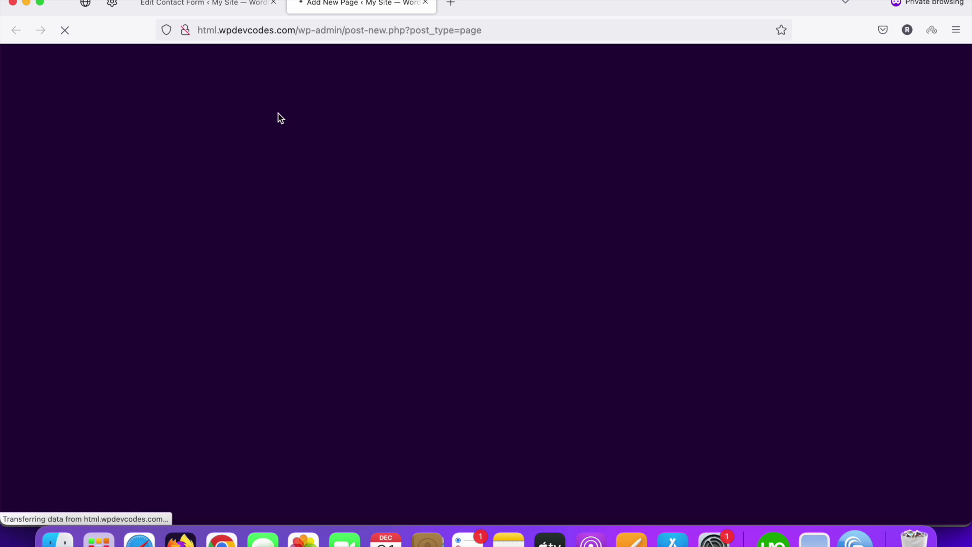
click(218, 4)
click(321, 5)
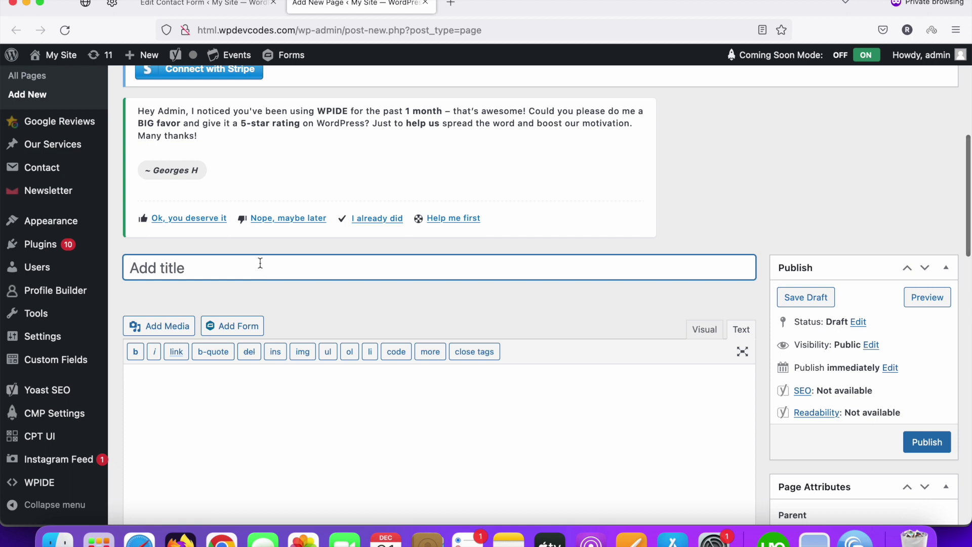
text(Cont)
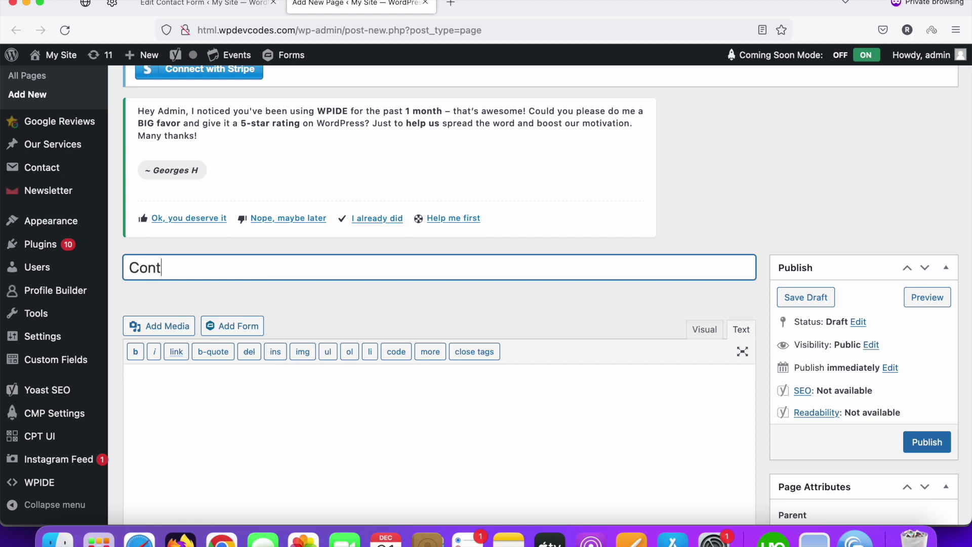
text(act Us Page)
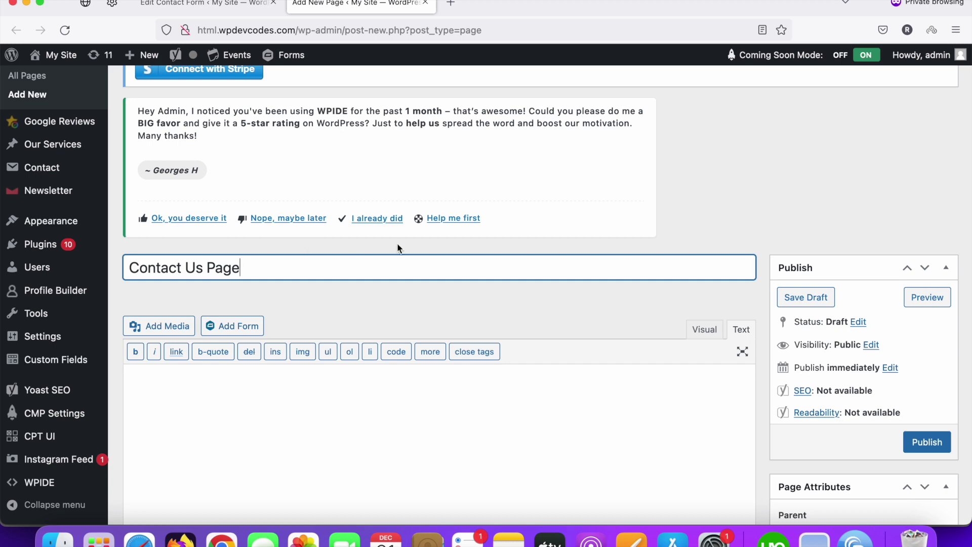
- Paste the copied contact form shortcode into the page's content in text mode and publish the page
scroll(421, 246, down, 5)
scroll(653, 167, up, 2)
click(740, 186)
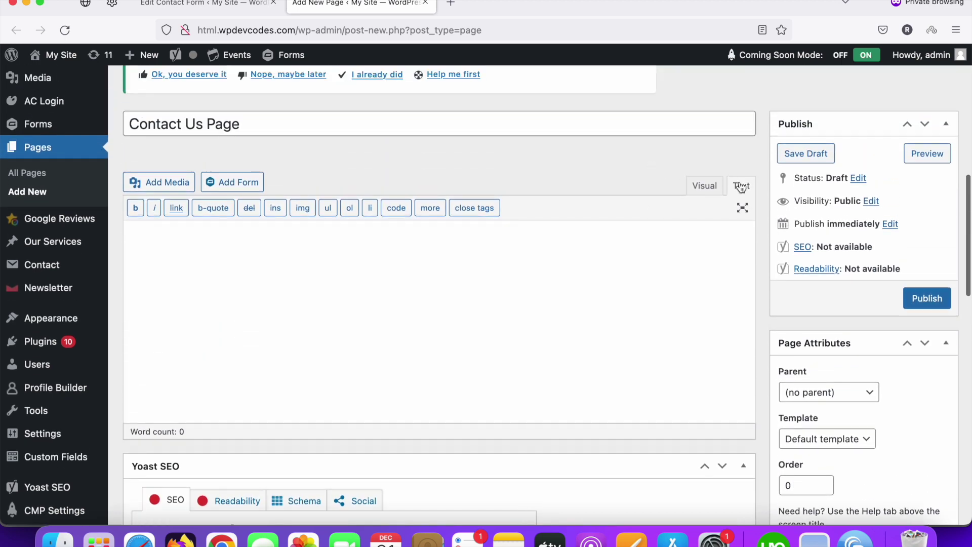
click(580, 245)
key(super+v)
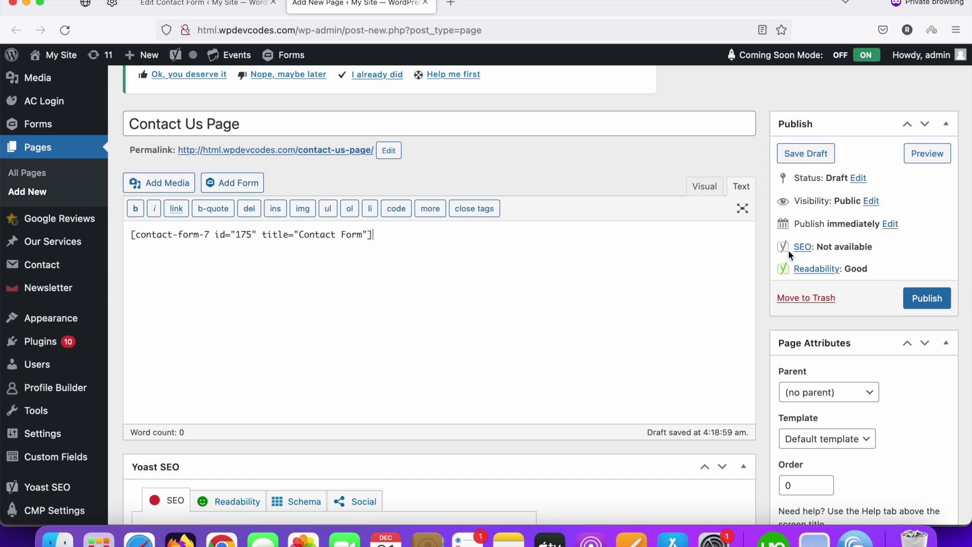
click(929, 300)
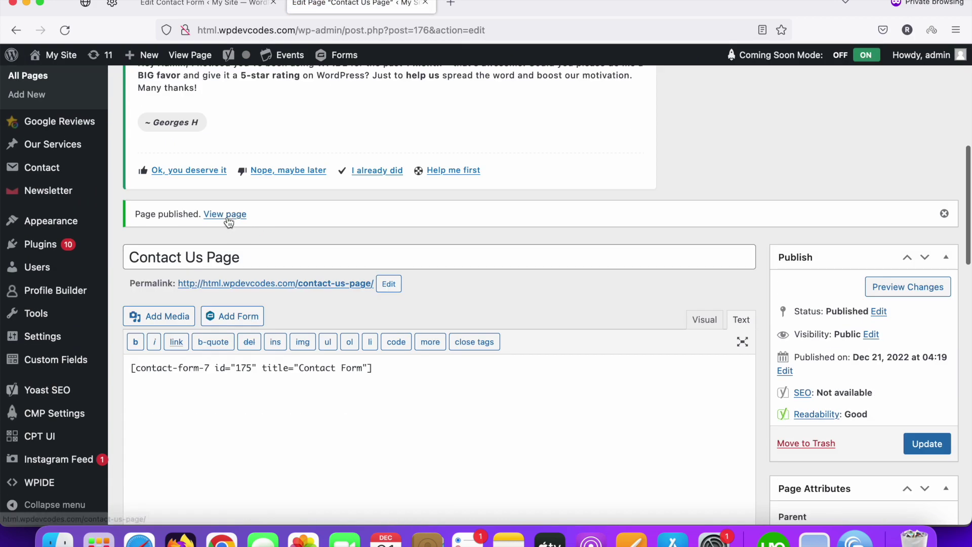
- Open the published Contact Us page on the site in a new browser tab
right_click(227, 215)
click(262, 225)
click(475, 8)
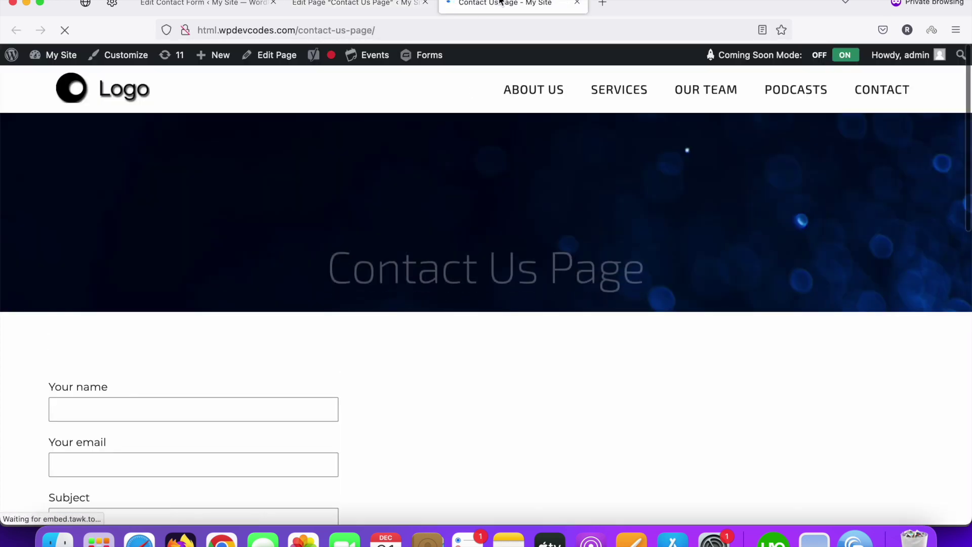
- Examine the contact form on the live page, from the name field down to the submit button
scroll(339, 193, down, 4)
scroll(270, 251, down, 5)
scroll(270, 251, up, 9)
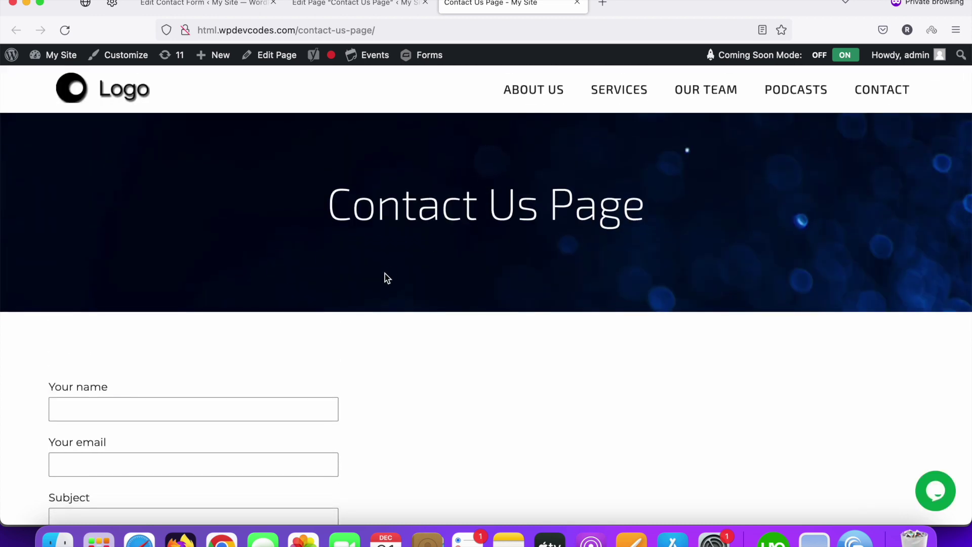
scroll(384, 274, down, 3)
scroll(384, 273, up, 4)
scroll(392, 257, down, 7)
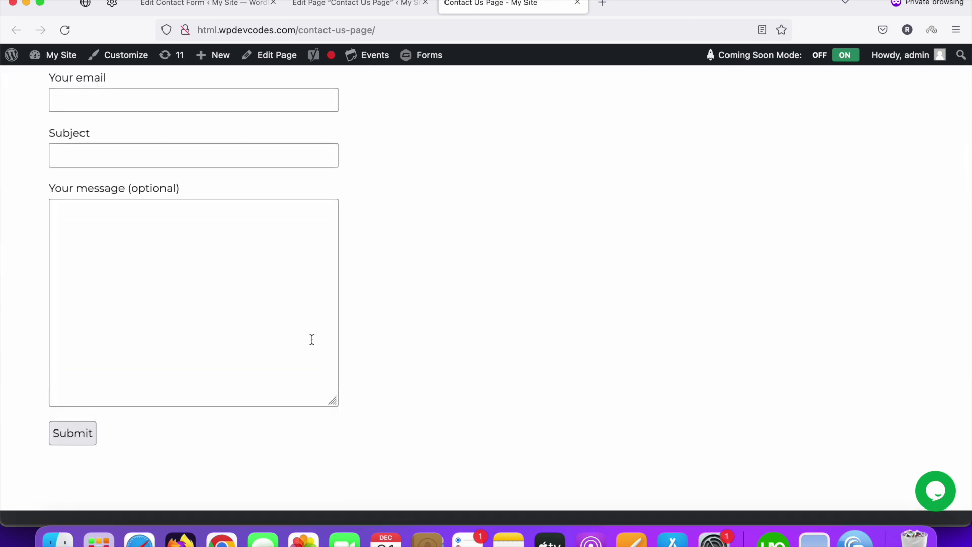
scroll(250, 339, up, 4)
scroll(249, 339, down, 3)
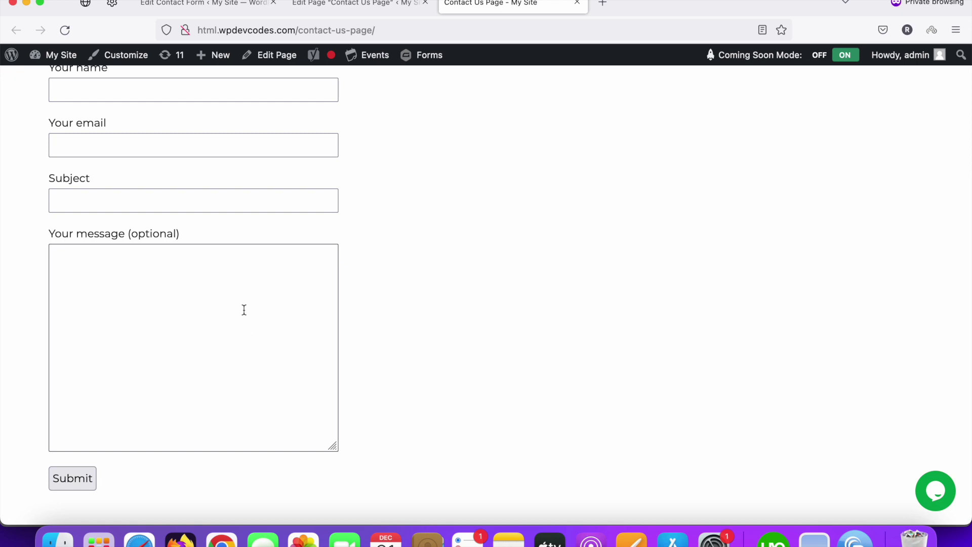
scroll(244, 310, down, 3)
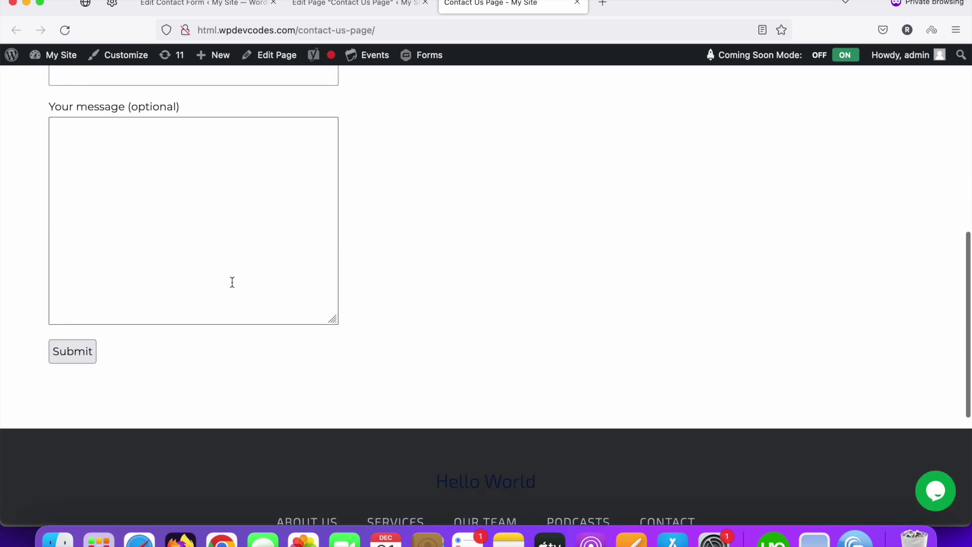
scroll(232, 282, up, 3)
scroll(233, 282, up, 2)
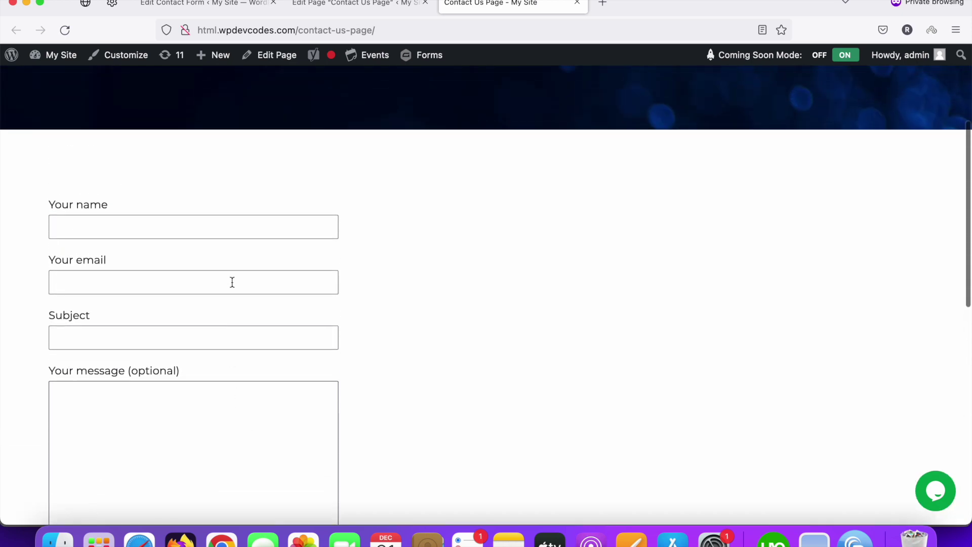
scroll(233, 282, down, 6)
scroll(232, 281, up, 3)
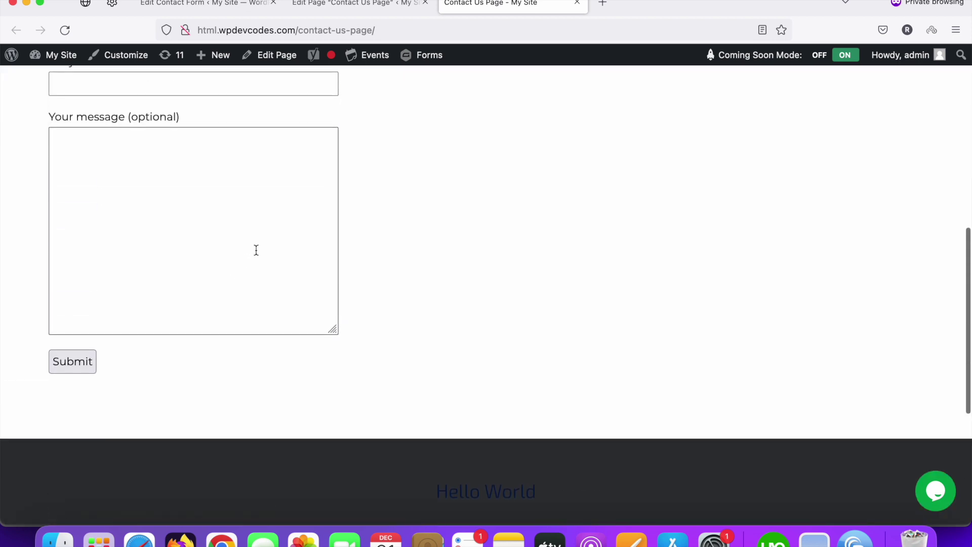
scroll(253, 250, up, 4)
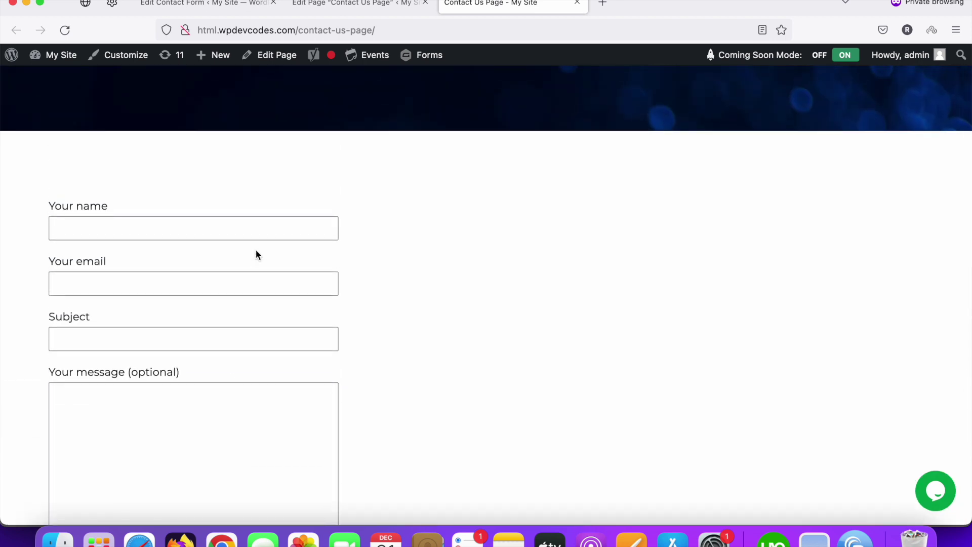
- Return to the page editor's tab, open the contact form plugin's Integration page and review the external services it offers
click(336, 7)
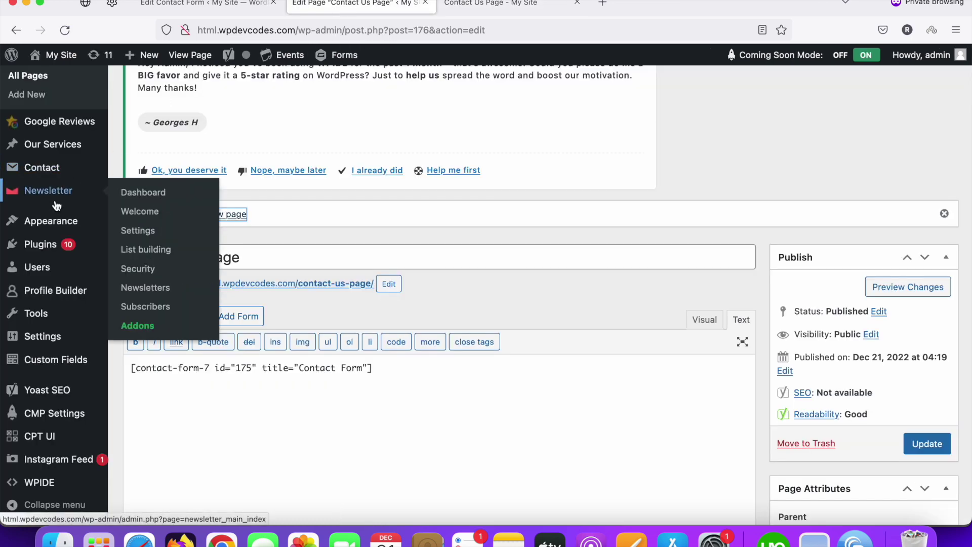
scroll(56, 208, up, 2)
scroll(56, 204, up, 6)
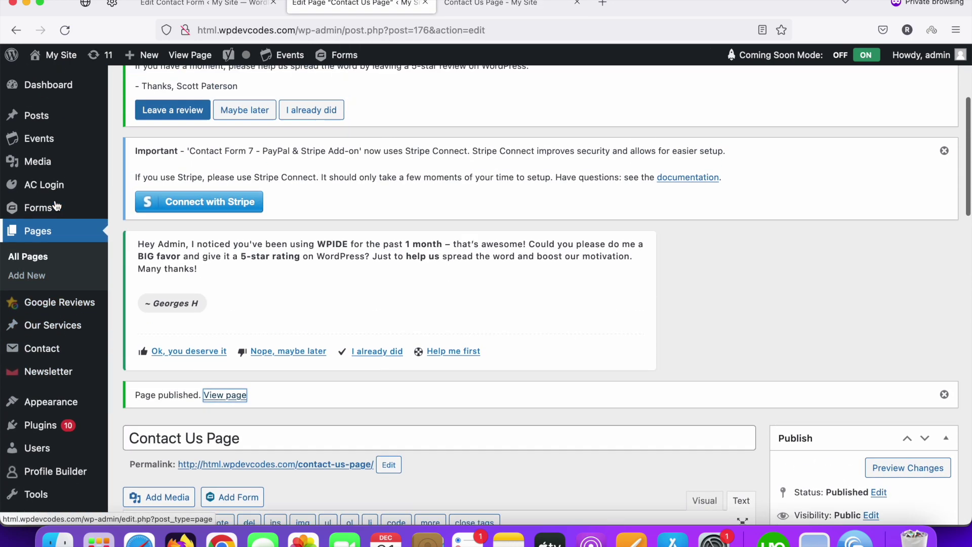
scroll(41, 264, down, 4)
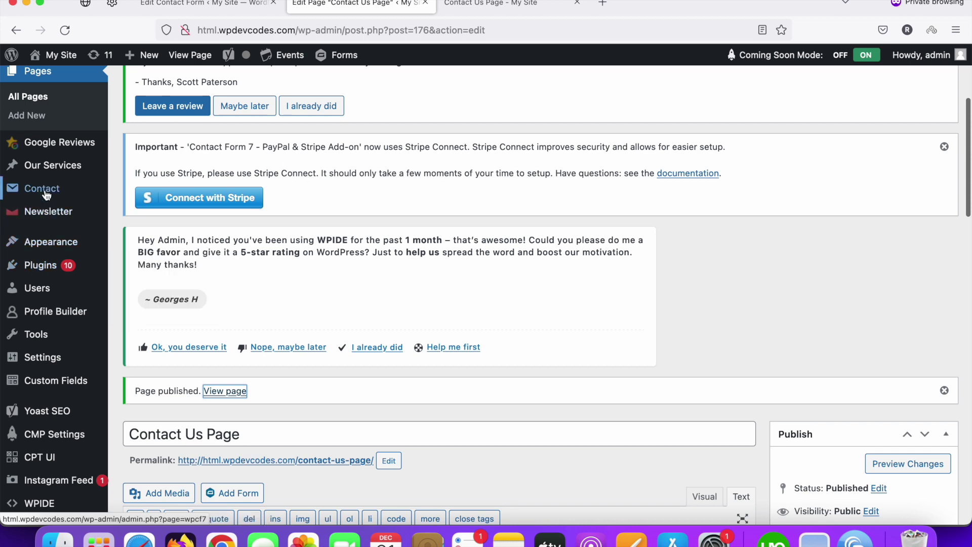
mouse_move(44, 190)
click(146, 233)
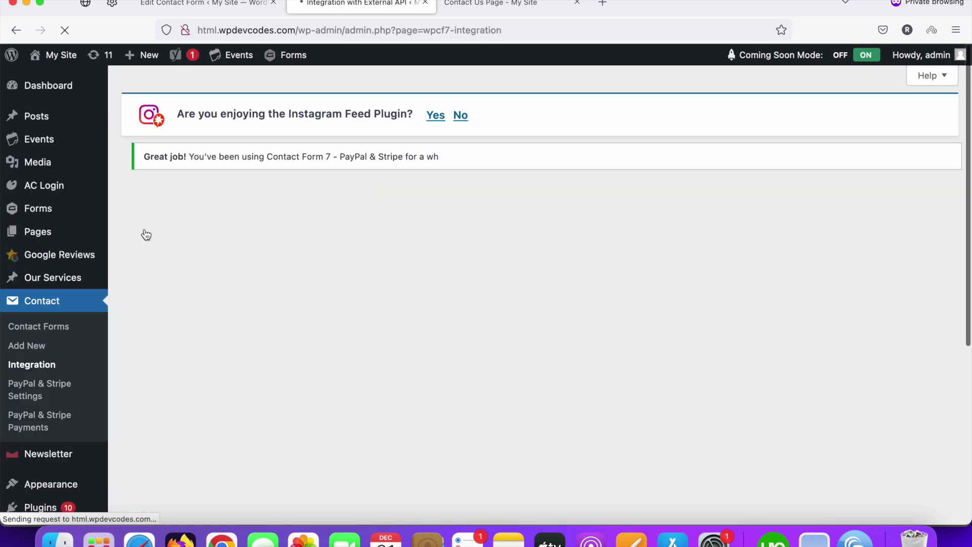
scroll(227, 233, down, 12)
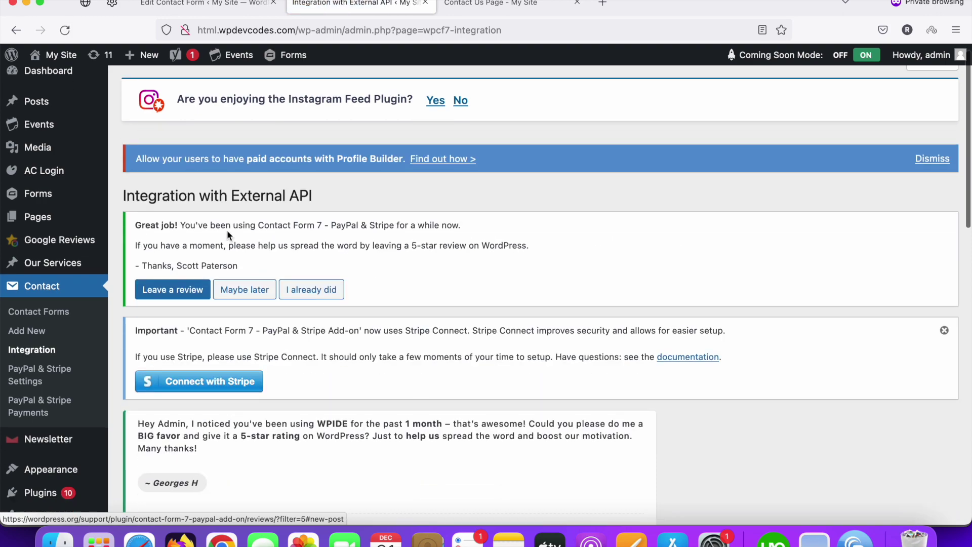
scroll(228, 234, down, 5)
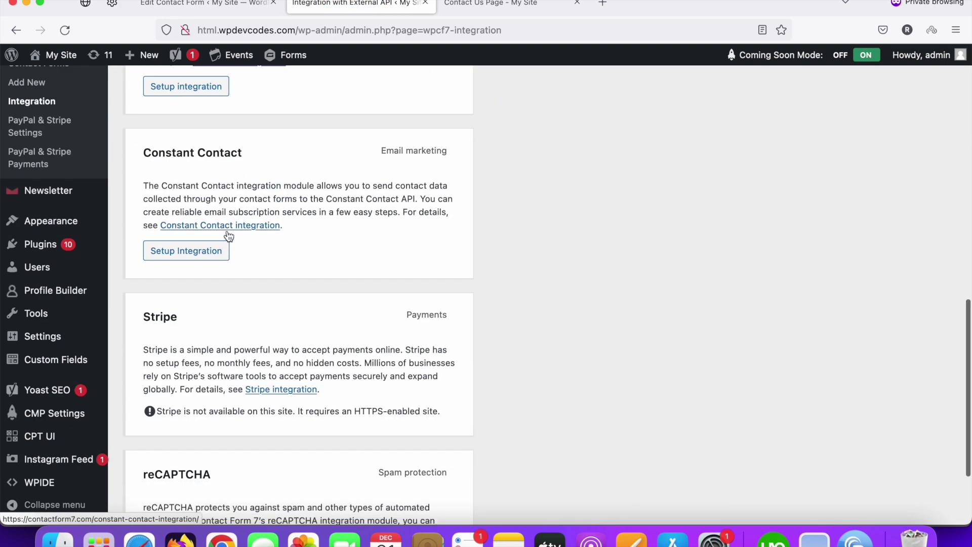
scroll(227, 234, down, 1)
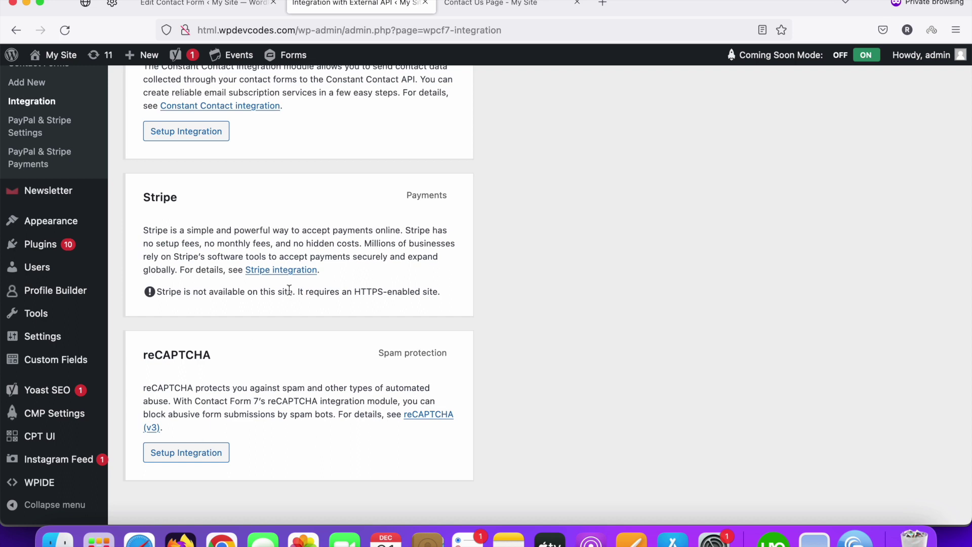
scroll(290, 289, up, 10)
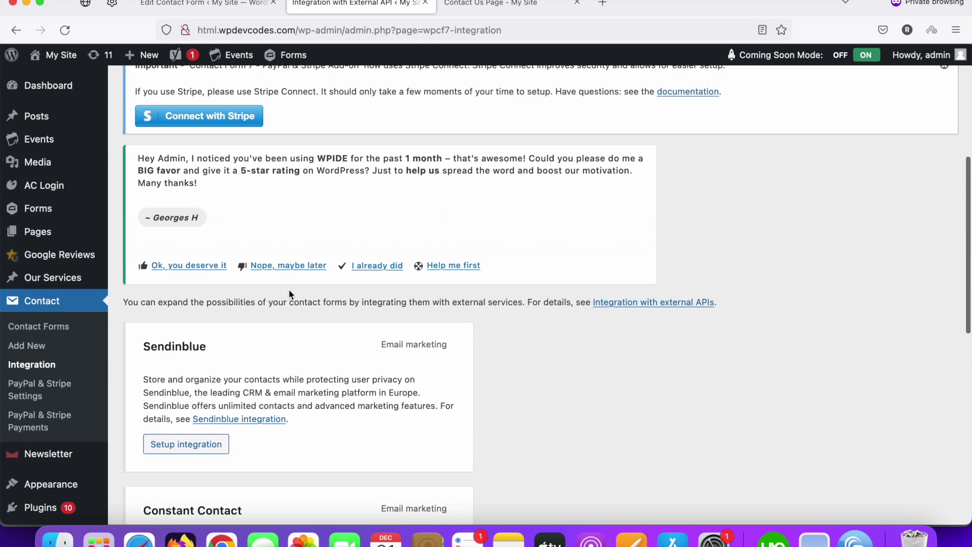
scroll(289, 293, up, 4)
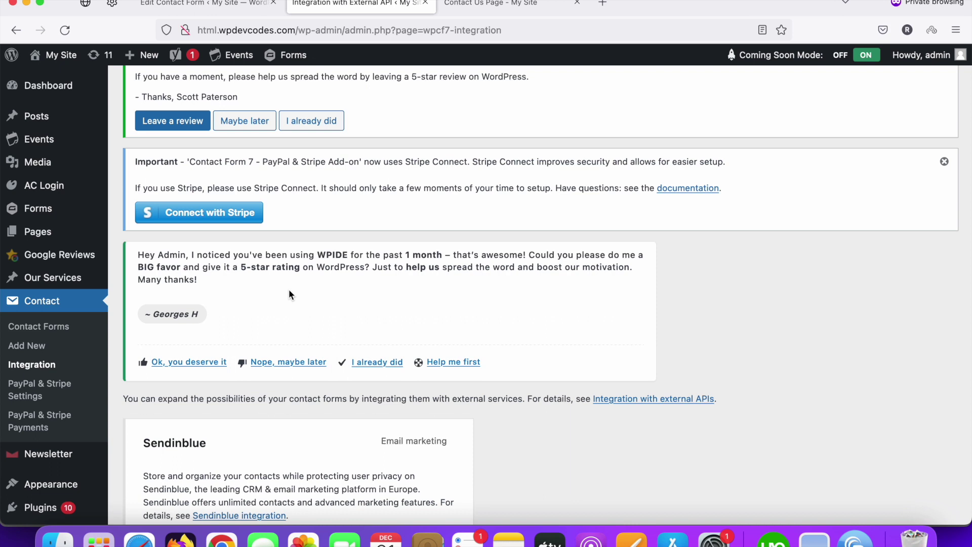
- Look over the external services on the Integration page and open the page for adding new plugins
scroll(289, 293, down, 4)
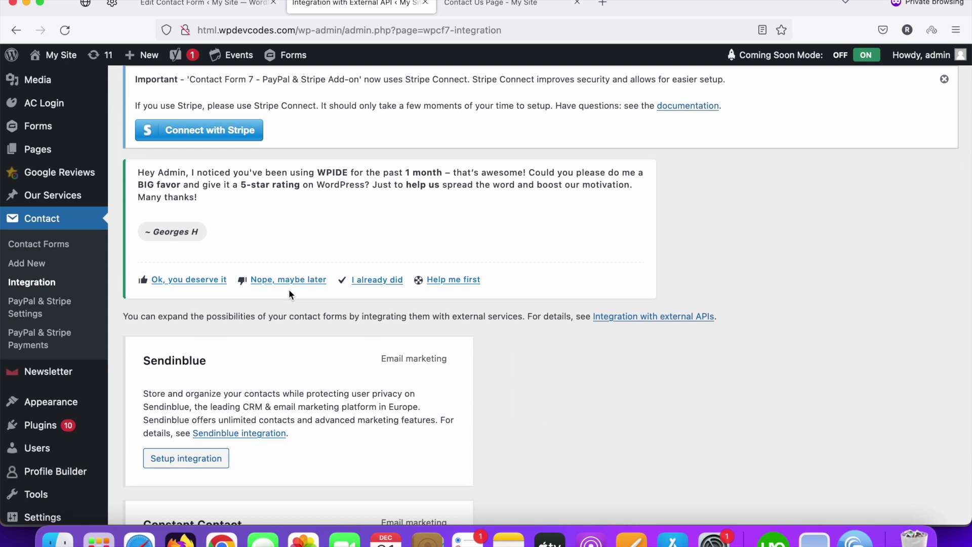
scroll(286, 291, down, 6)
mouse_move(59, 301)
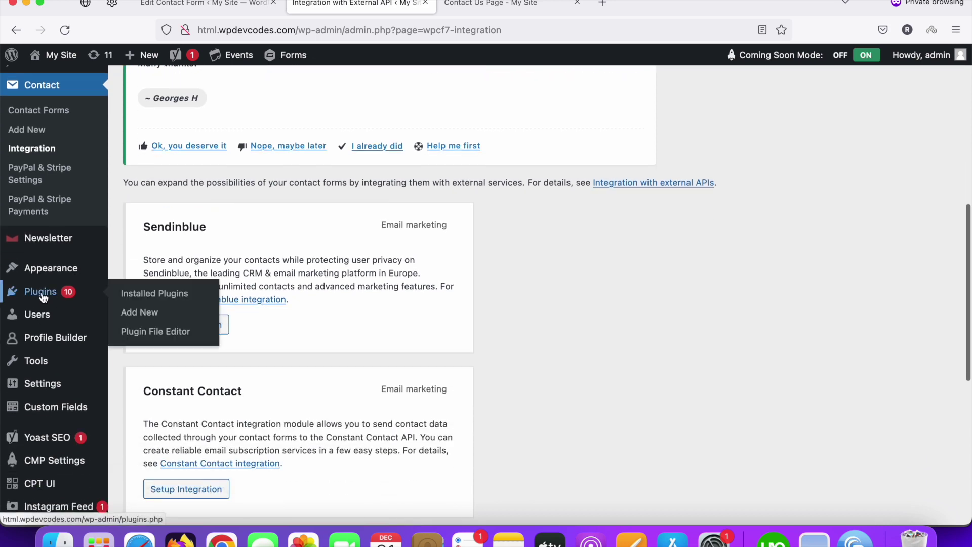
click(146, 316)
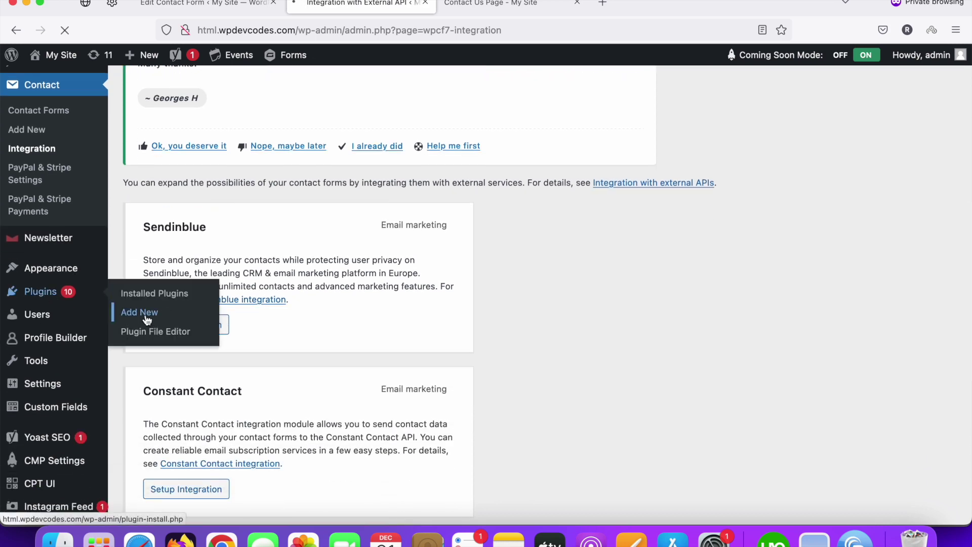
- Search the plugin directory for "recaptcha v2 contact form 7"
scroll(437, 296, down, 10)
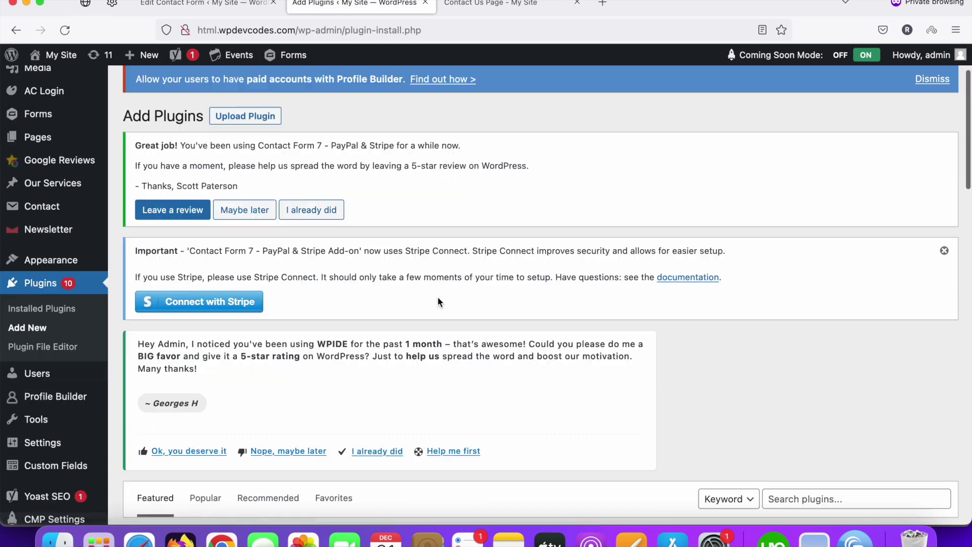
scroll(713, 243, up, 4)
click(802, 274)
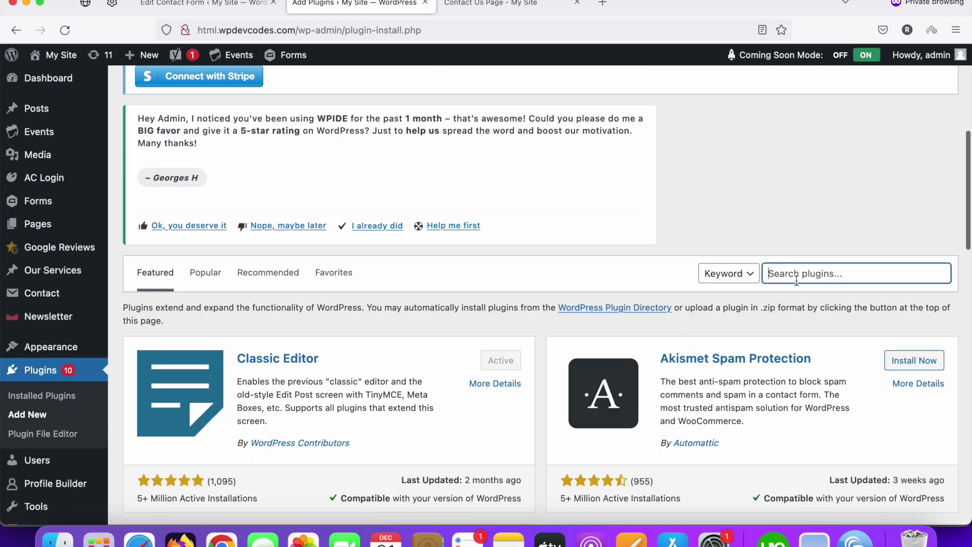
text(reca)
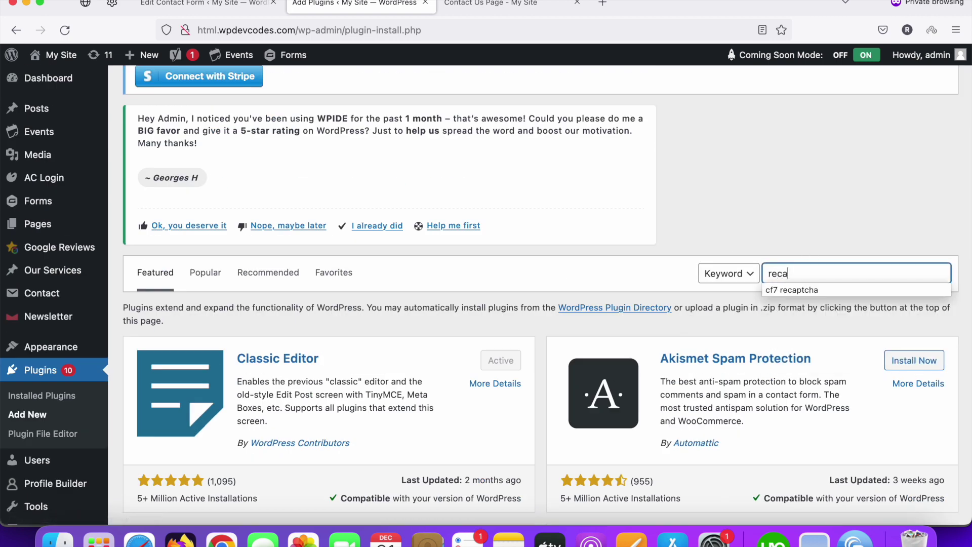
text(ptcha v)
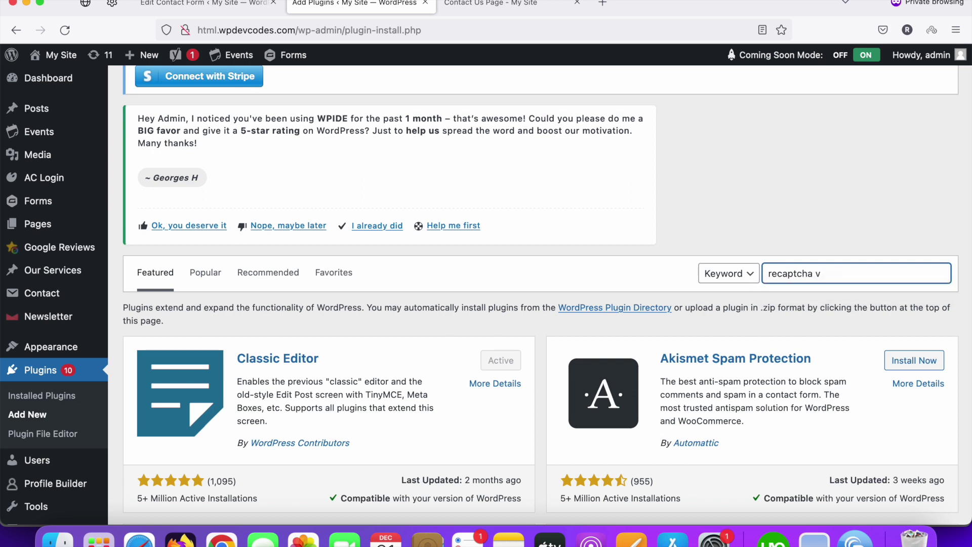
text(2 contact fo)
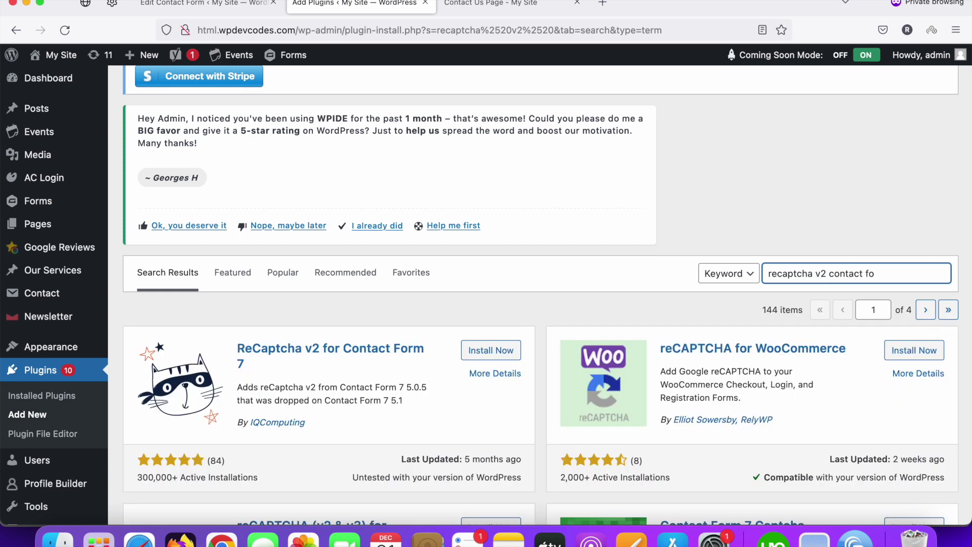
text(rm 7)
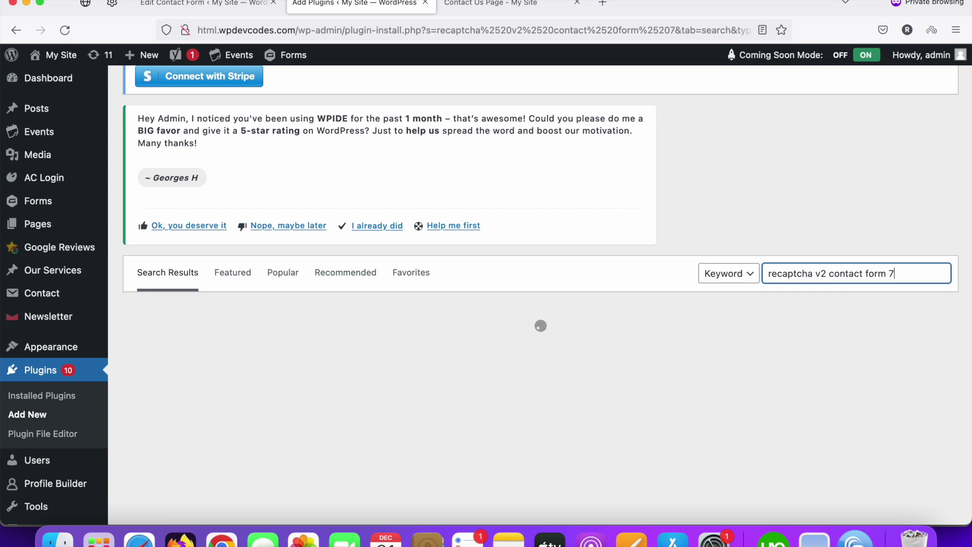
- Install and activate the plugin ReCaptcha v2 for Contact Form 7 by IQComputing
scroll(710, 290, down, 3)
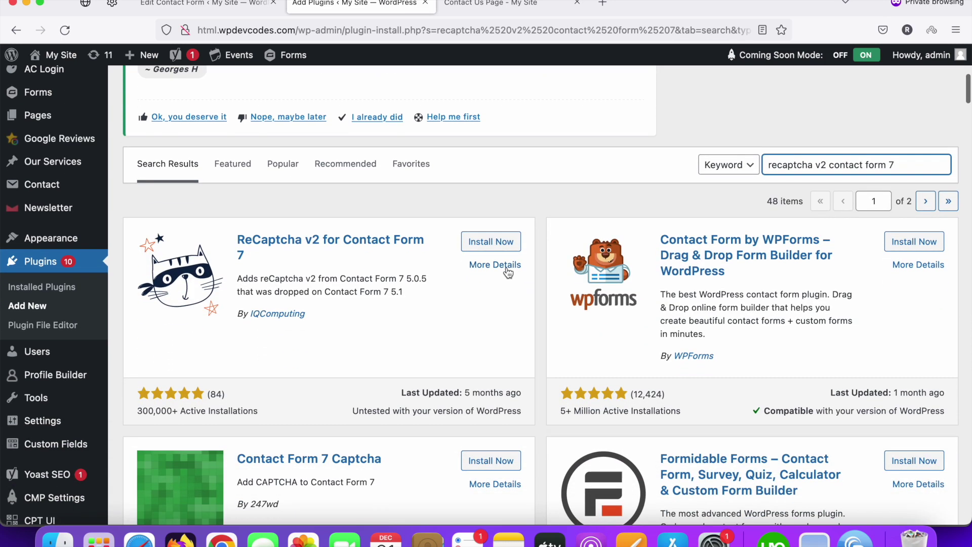
scroll(314, 269, up, 1)
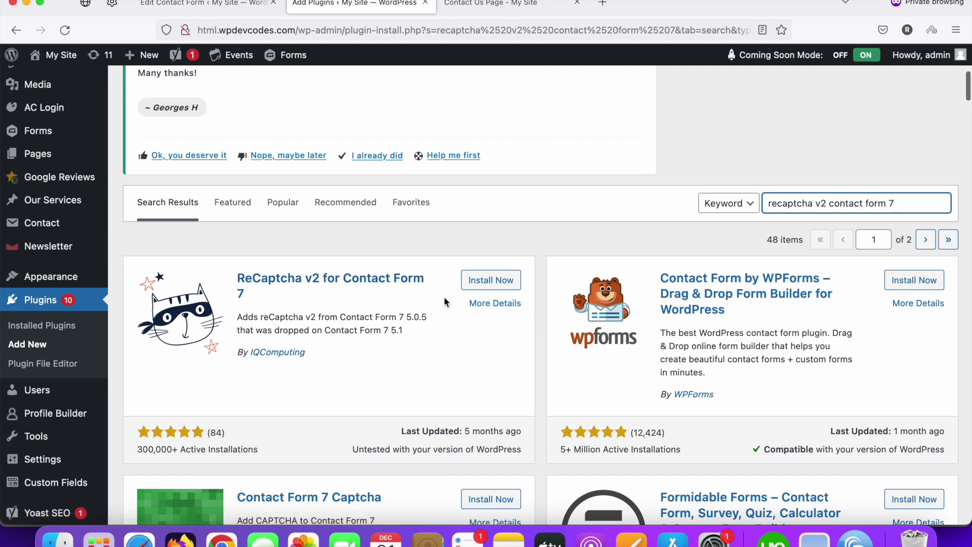
click(488, 284)
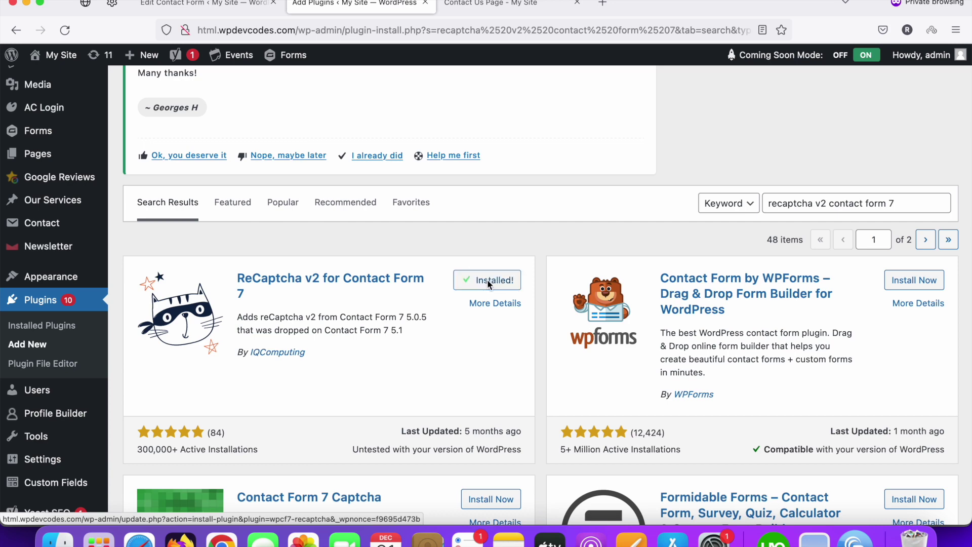
click(489, 284)
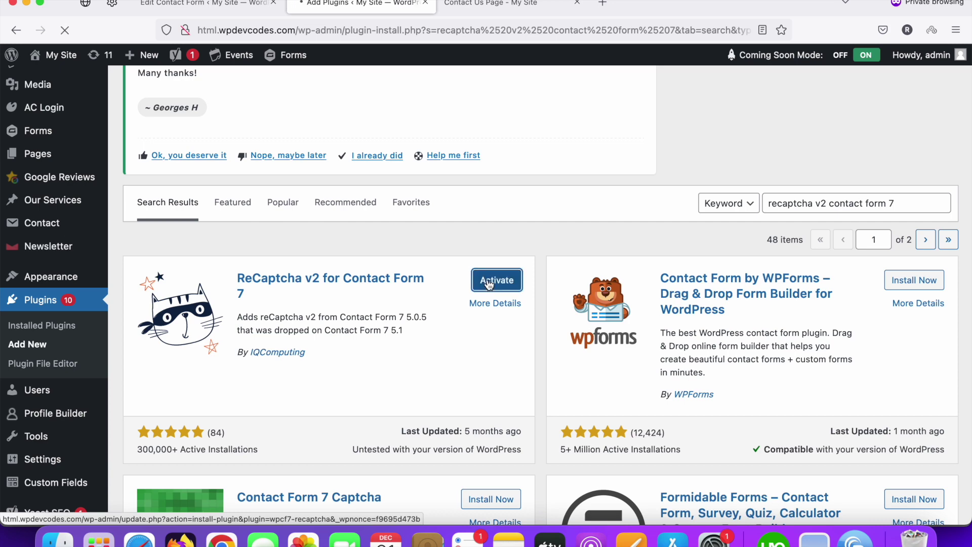
- Look through the installed plugins and open the reCaptcha Version settings under Contact
scroll(487, 279, down, 8)
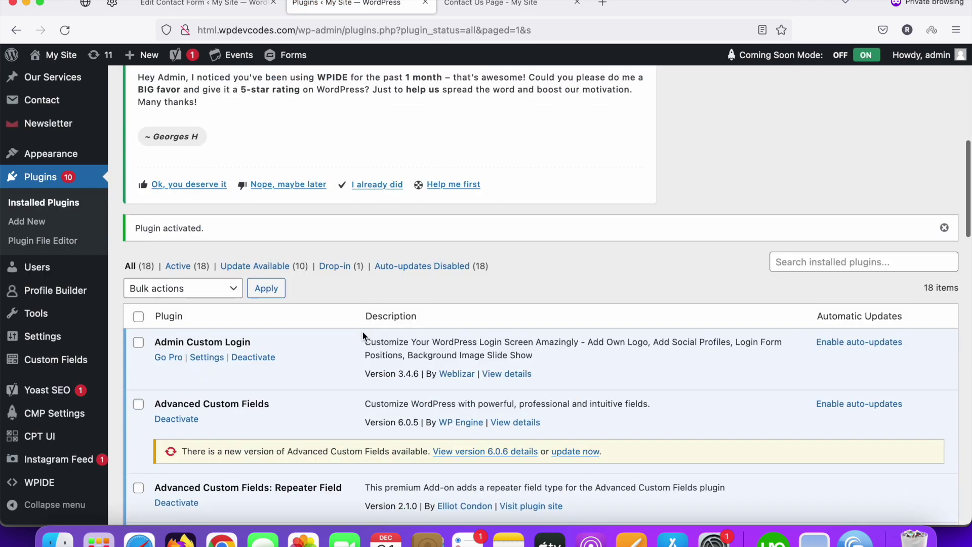
scroll(363, 330, down, 7)
scroll(326, 339, down, 6)
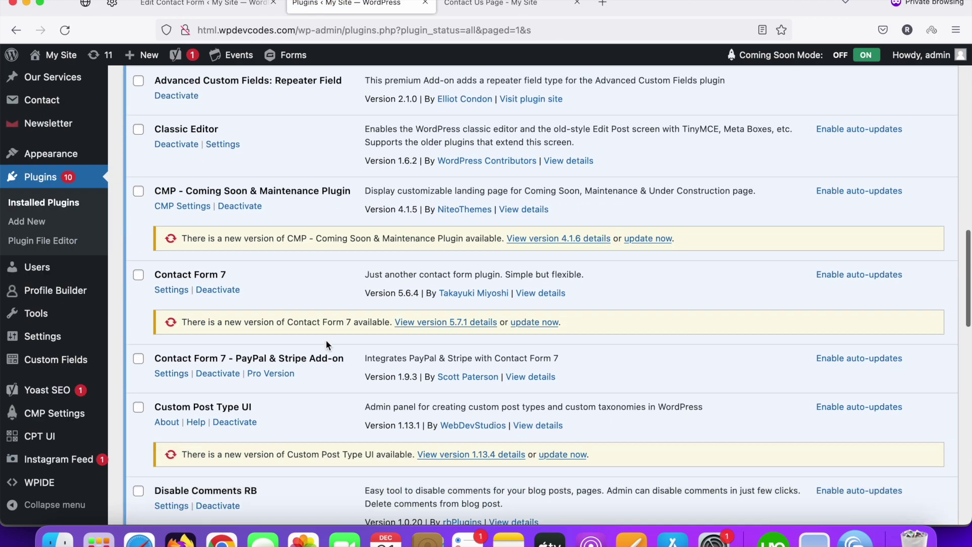
scroll(325, 339, up, 4)
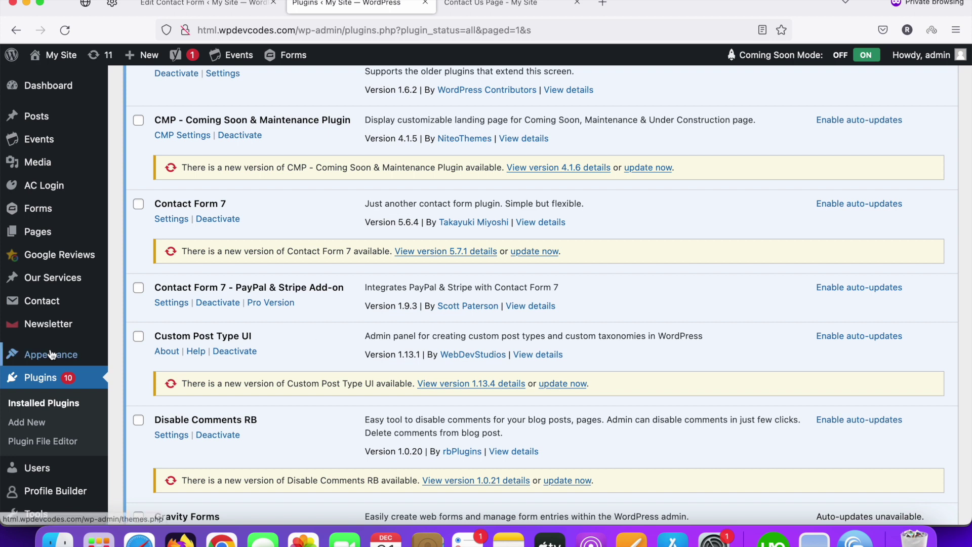
mouse_move(44, 304)
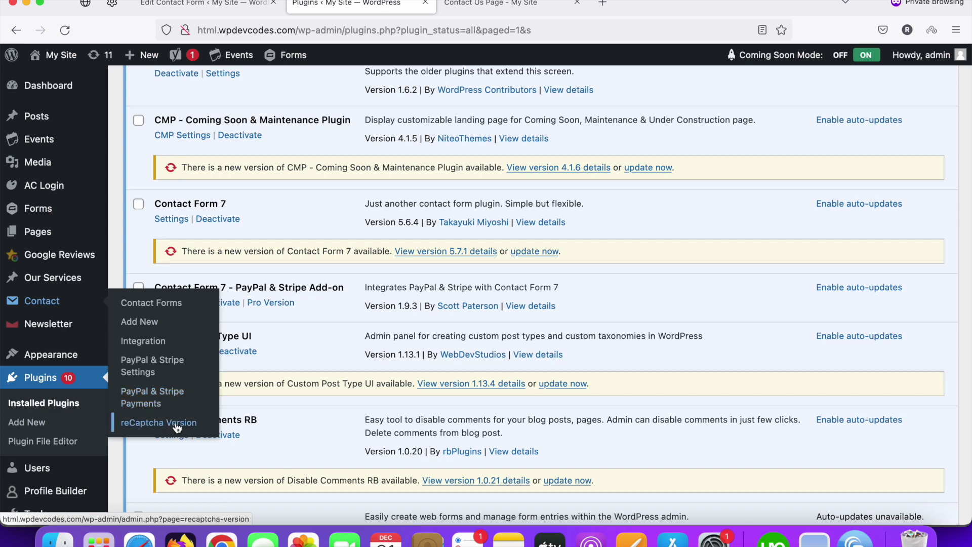
click(158, 424)
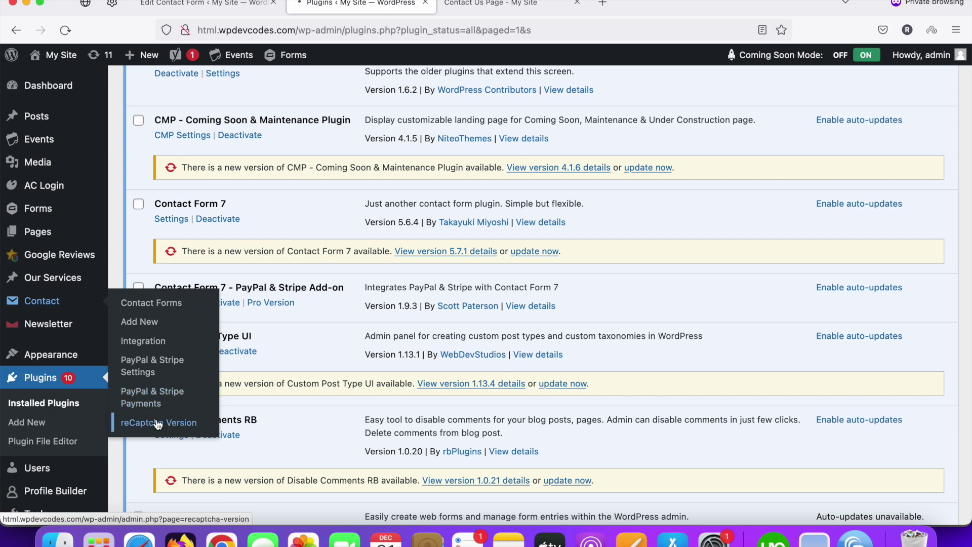
- Set the reCaptcha usage to reCaptcha Version 2 with google.com as the source, submit the settings and check that they were saved
scroll(251, 354, down, 5)
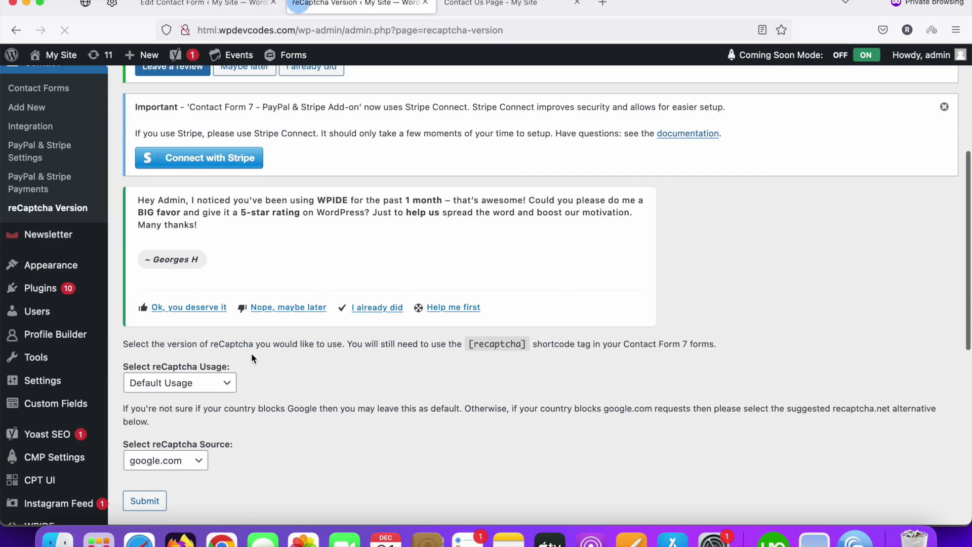
scroll(251, 358, down, 5)
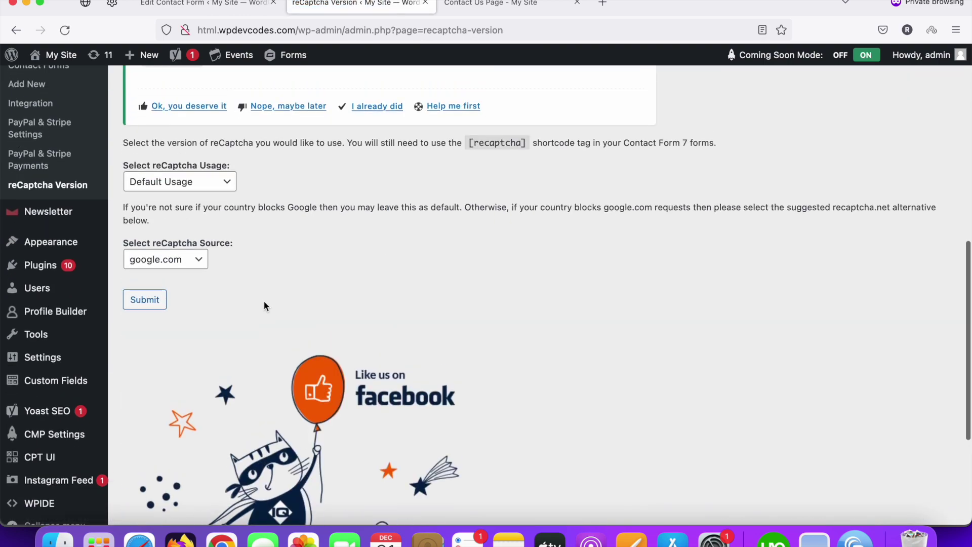
scroll(250, 283, up, 1)
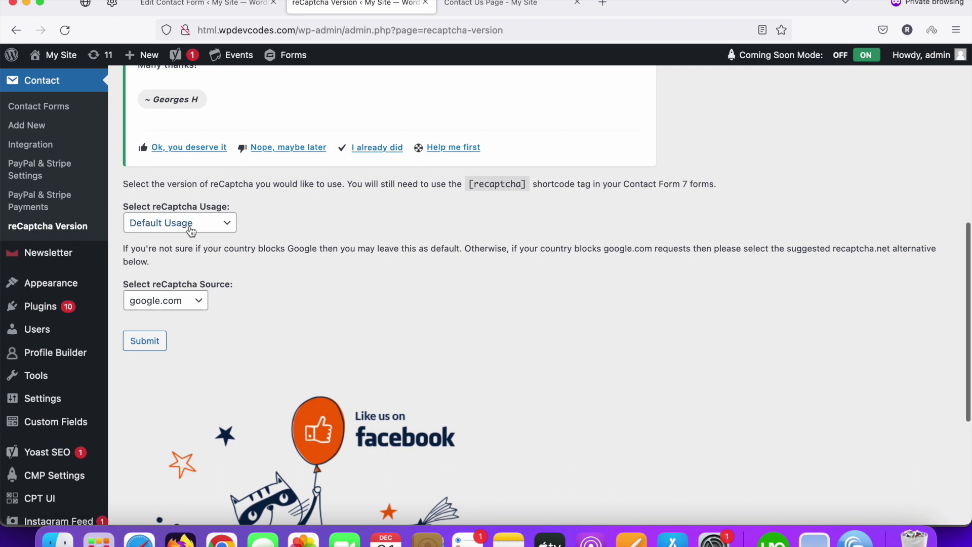
click(217, 224)
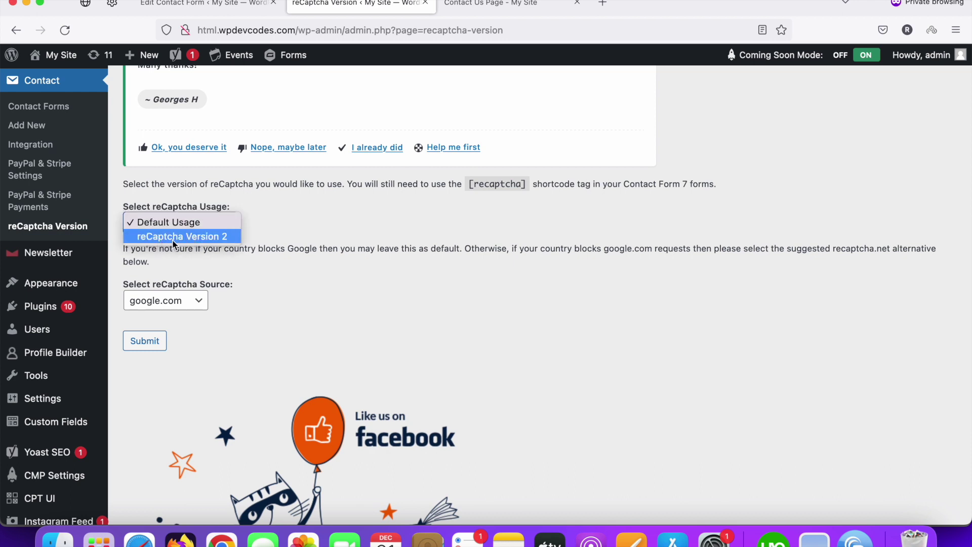
click(196, 241)
click(185, 300)
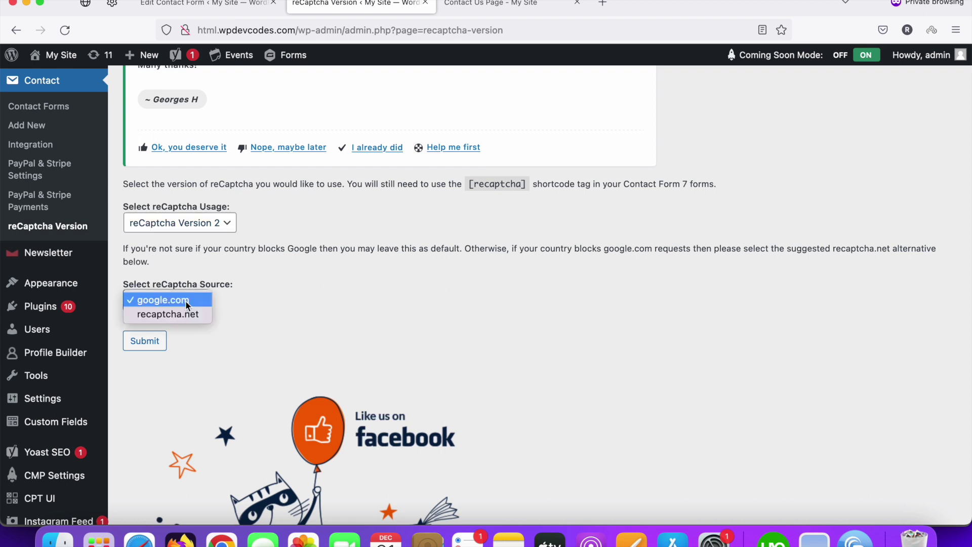
click(184, 299)
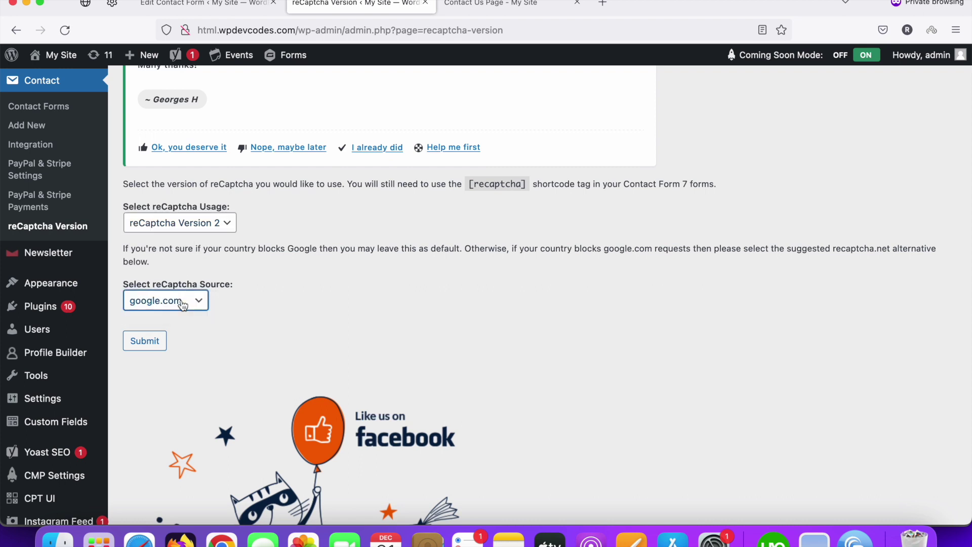
click(144, 342)
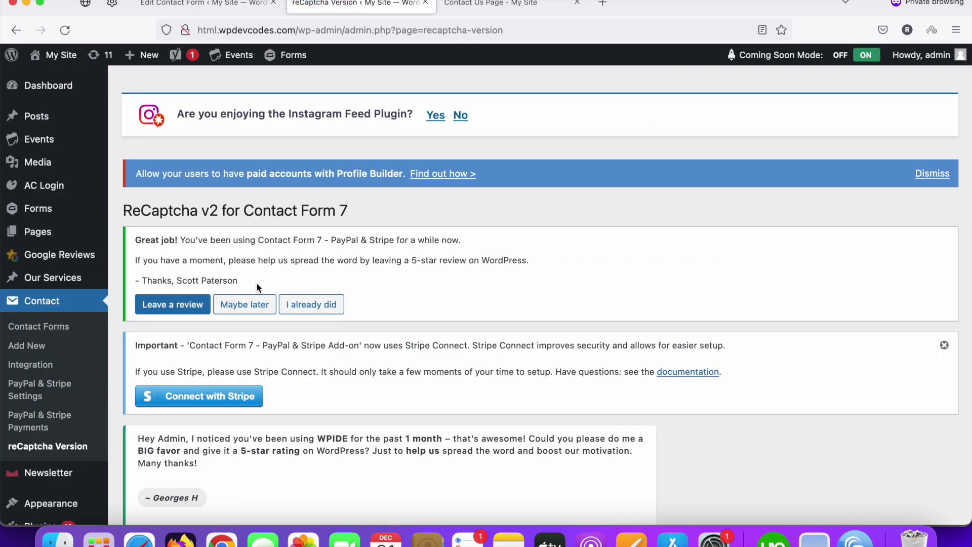
scroll(256, 281, down, 15)
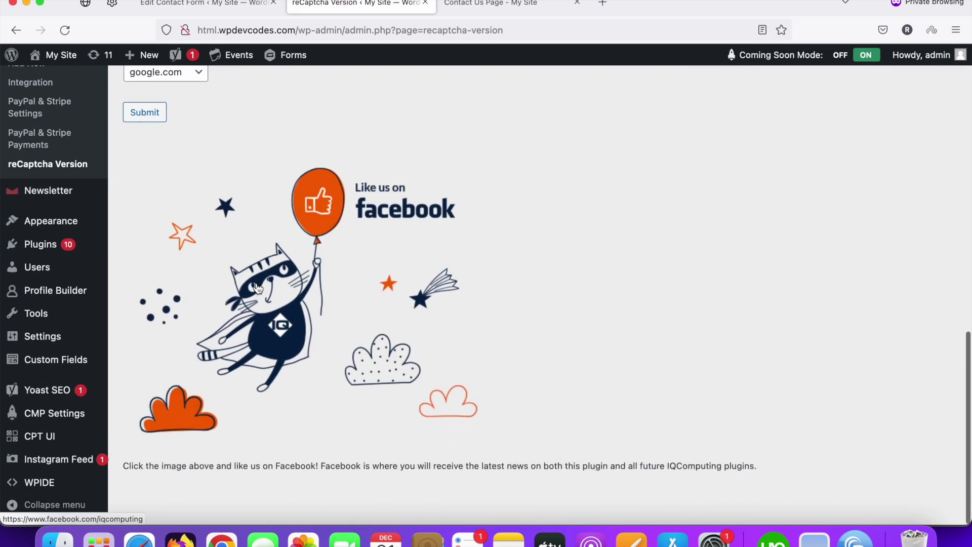
scroll(258, 288, up, 4)
scroll(257, 286, up, 1)
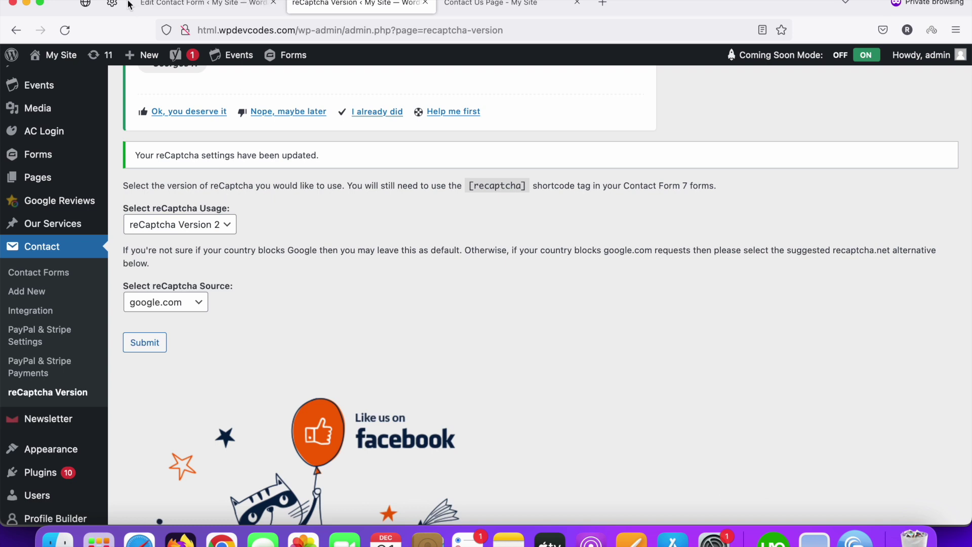
- Open google.com in a new browser tab
click(603, 3)
text(google)
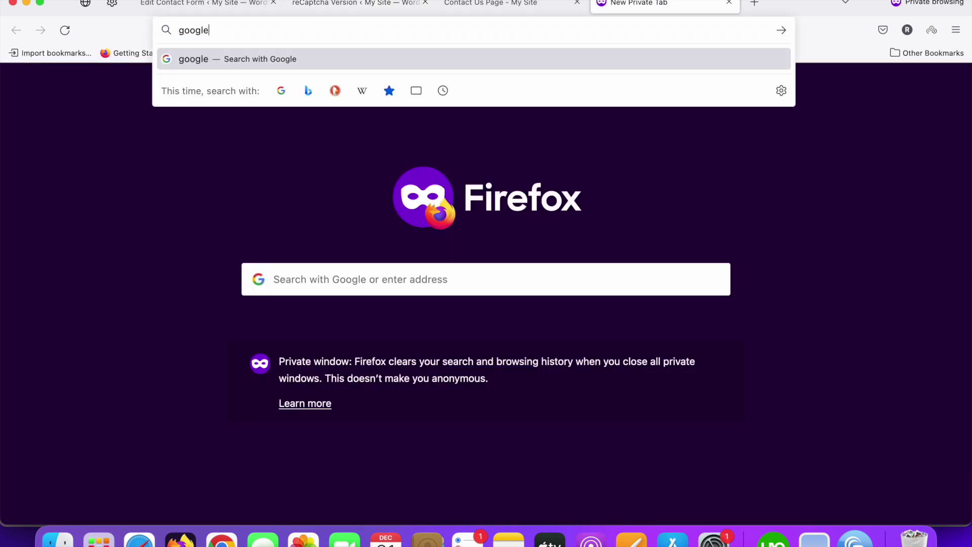
text(.com)
key(Return)
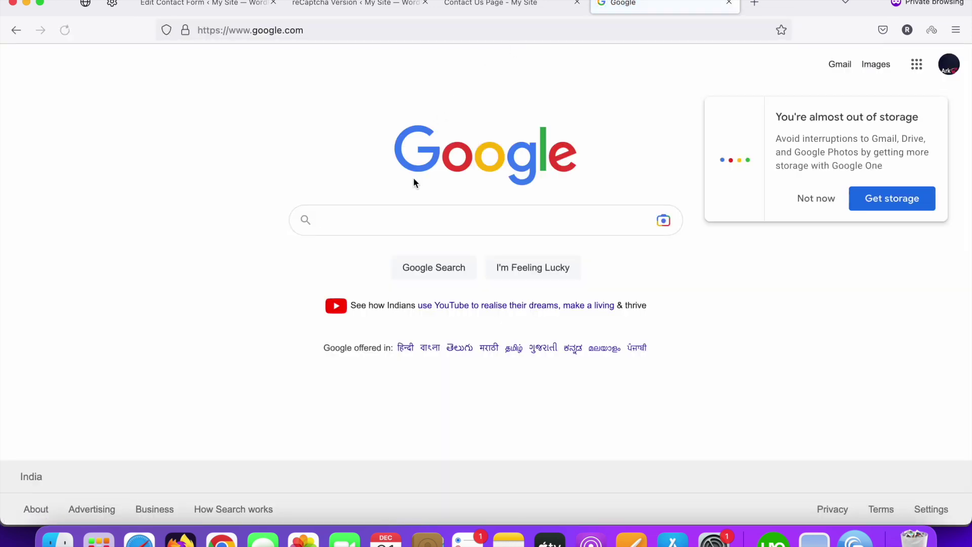
- Search the web for "google recaptcha", open Google's reCAPTCHA site and go to its v3 Admin Console
click(385, 219)
text(google recaptcha)
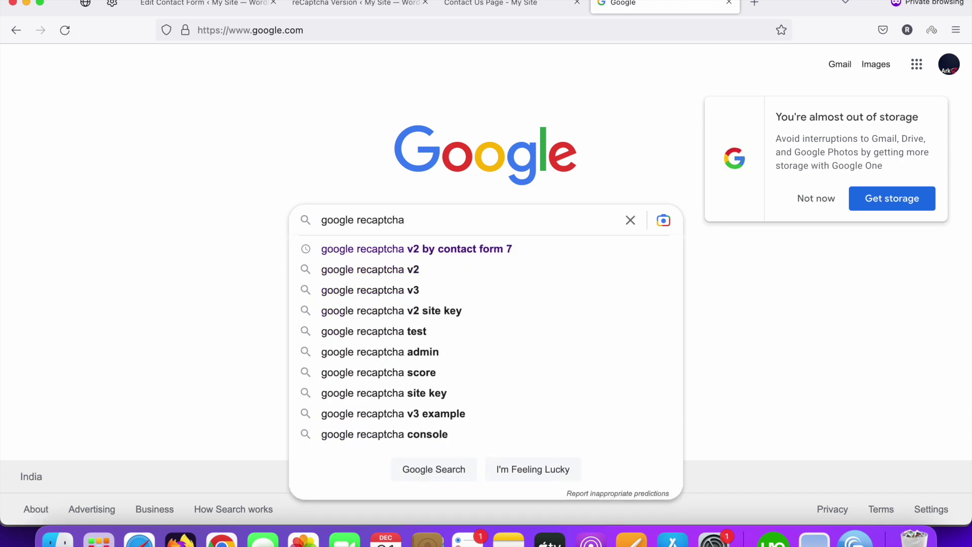
key(Return)
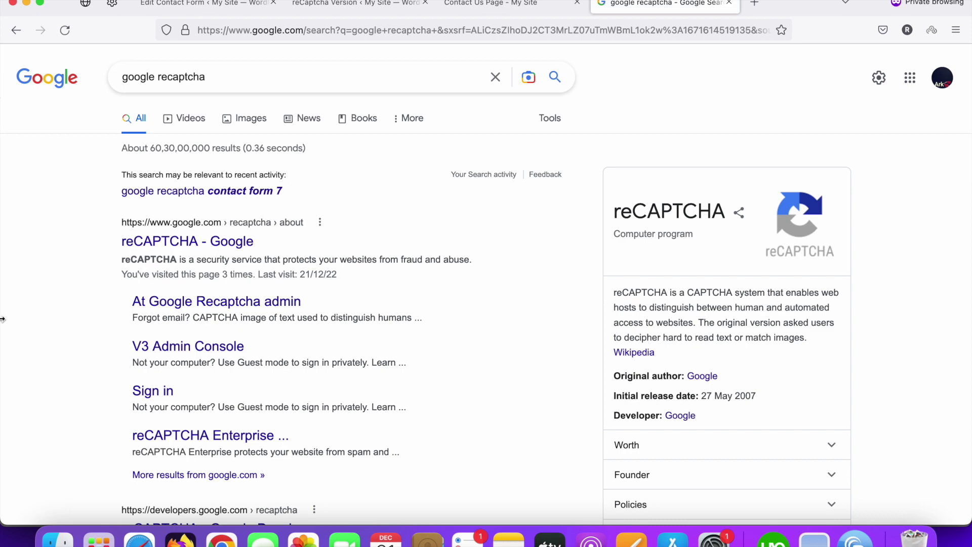
click(161, 248)
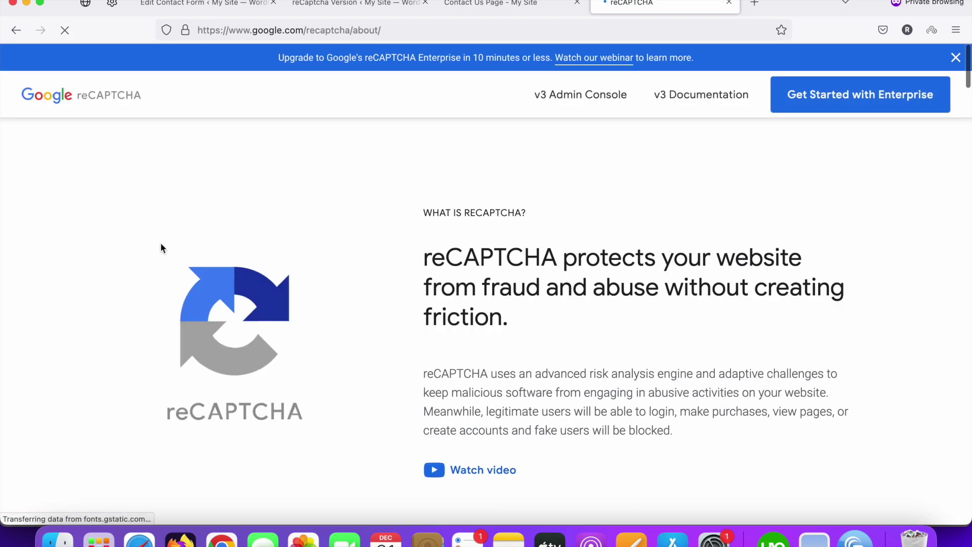
click(550, 95)
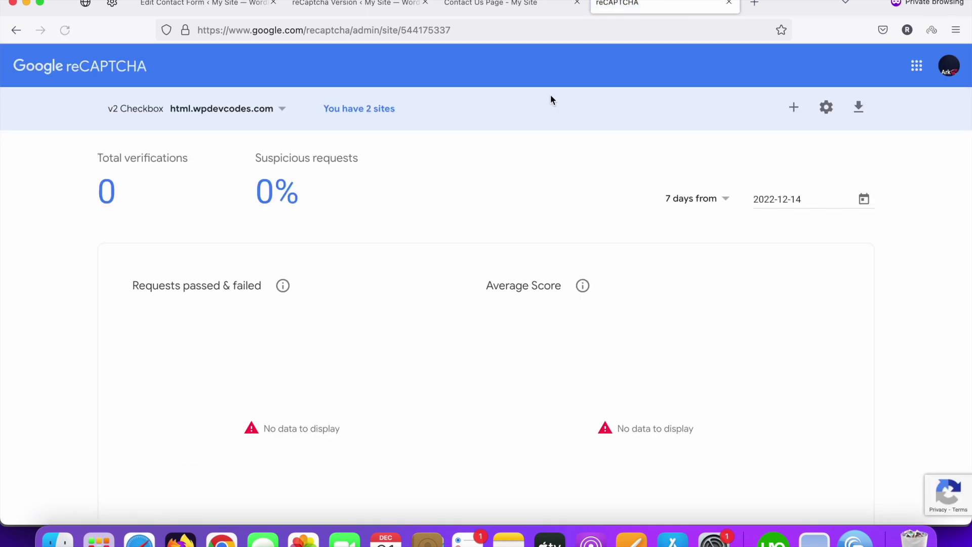
- Copy the site's domain from the WordPress admin address and start registering a new site in the reCAPTCHA console
click(234, 4)
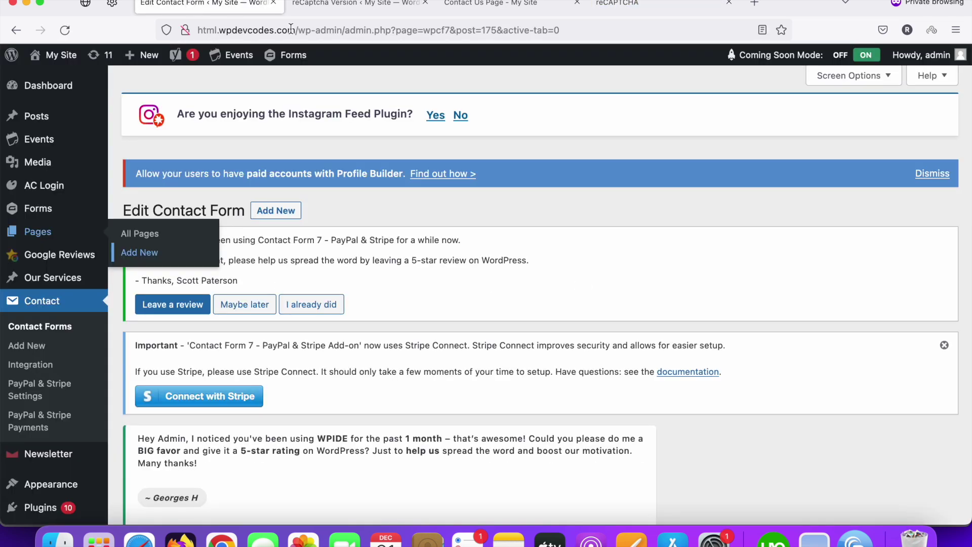
drag(294, 28, 195, 26)
right_click(215, 29)
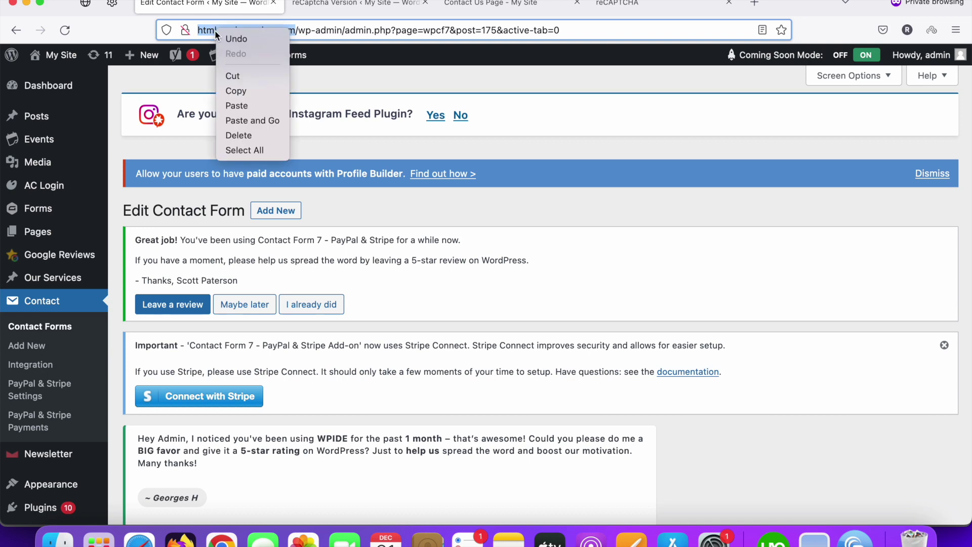
click(235, 91)
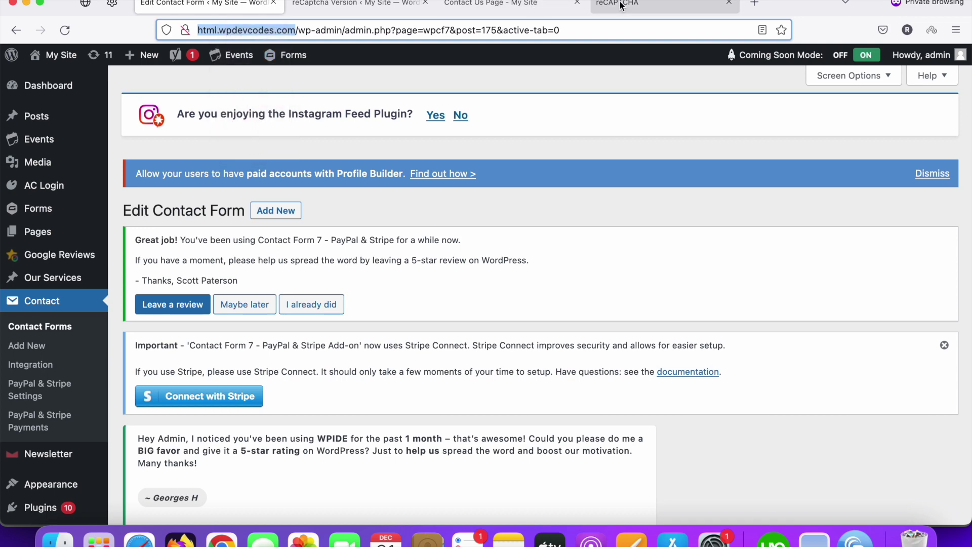
click(621, 4)
click(793, 108)
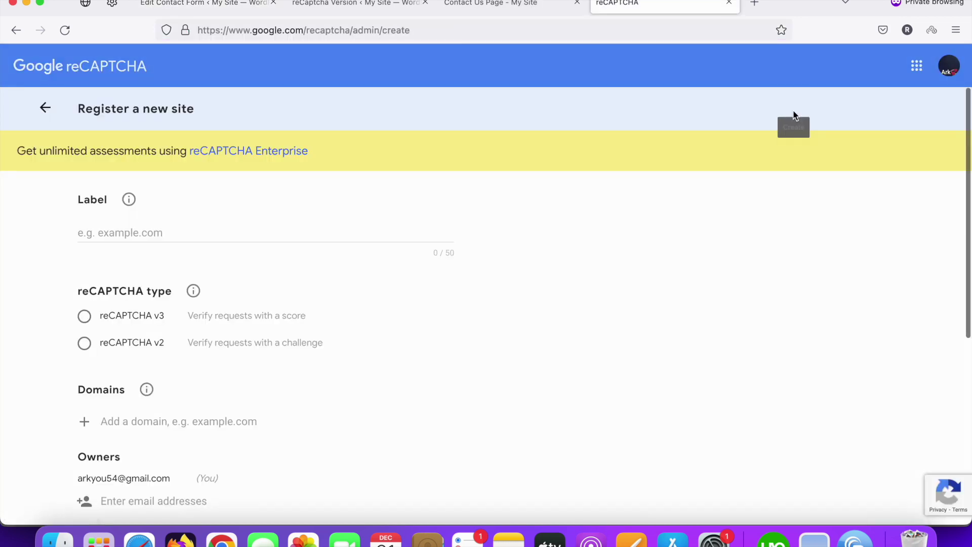
right_click(171, 228)
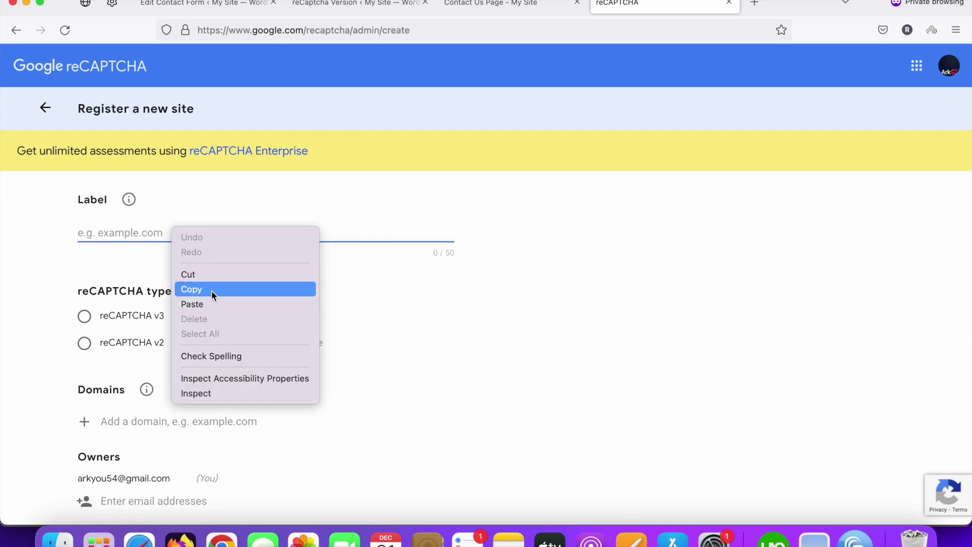
click(208, 304)
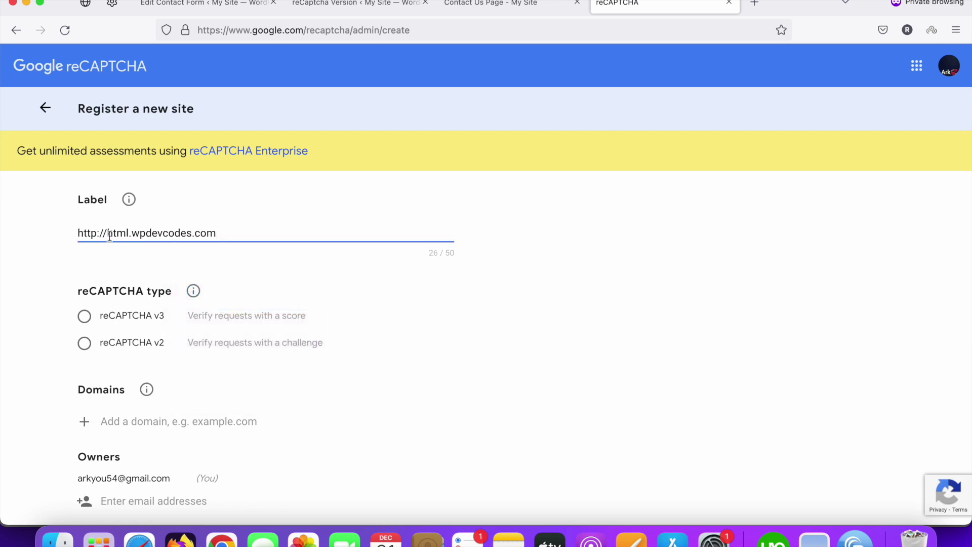
drag(107, 233, 61, 228)
key(BackSpace)
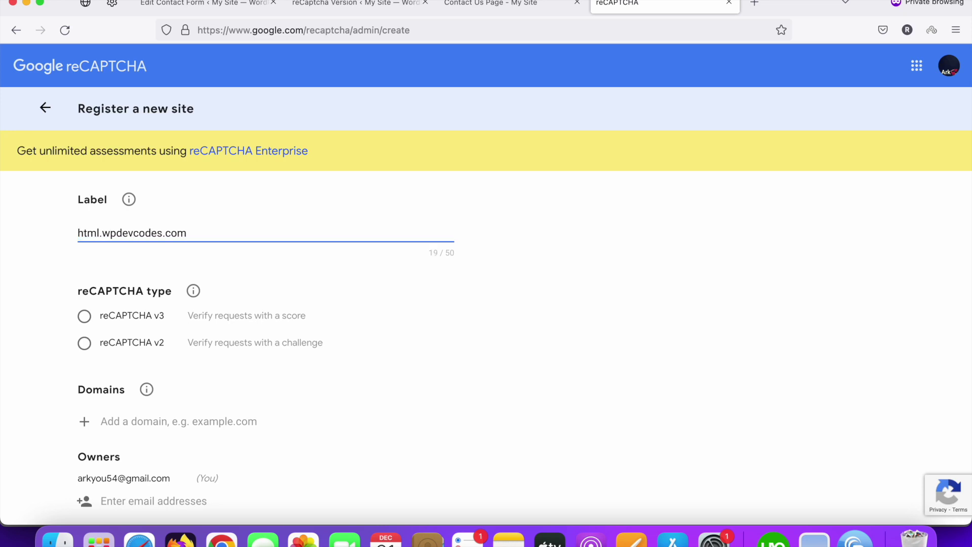
- Choose reCAPTCHA v2 with the "I'm not a robot" Checkbox and copy the label html.wpdevcodes.com into the domains
triple_click(125, 230)
right_click(126, 230)
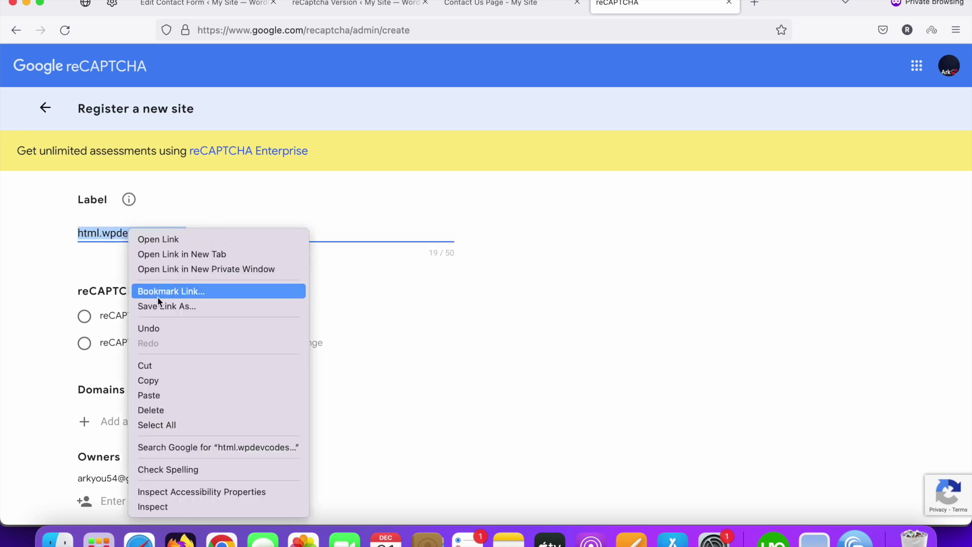
click(150, 381)
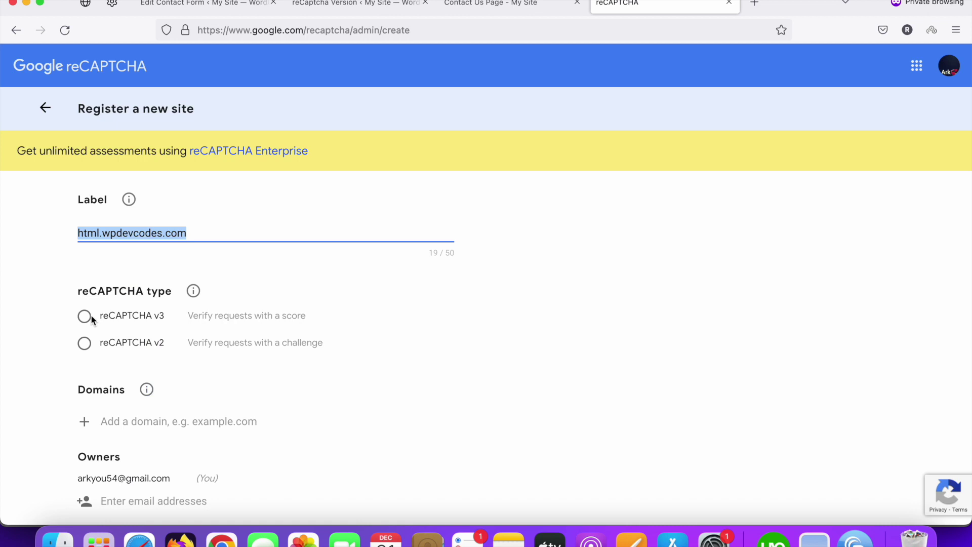
click(119, 346)
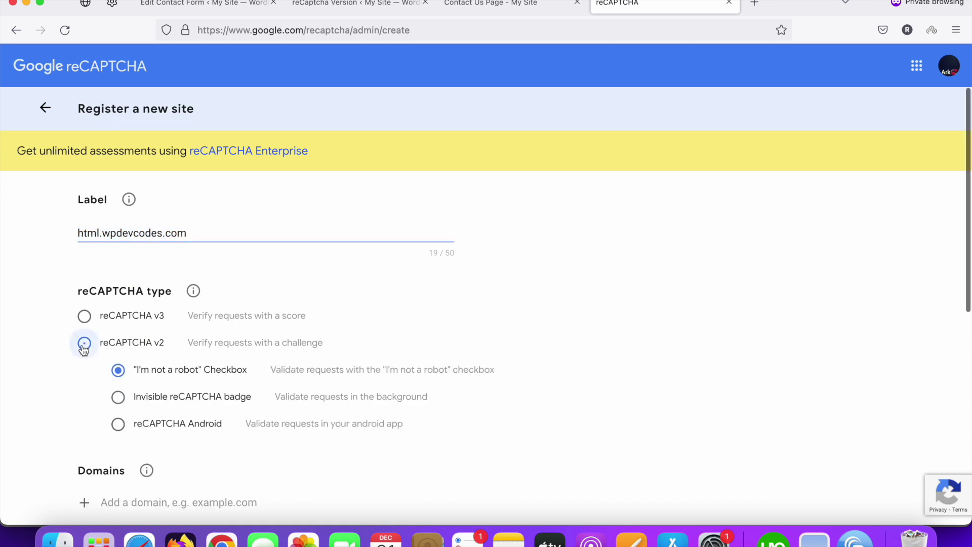
scroll(144, 321, down, 3)
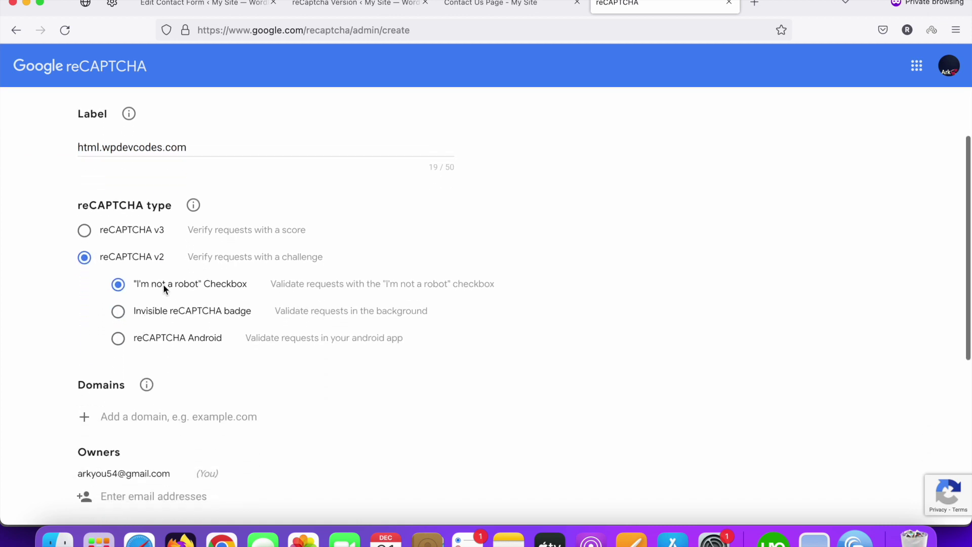
scroll(197, 309, down, 4)
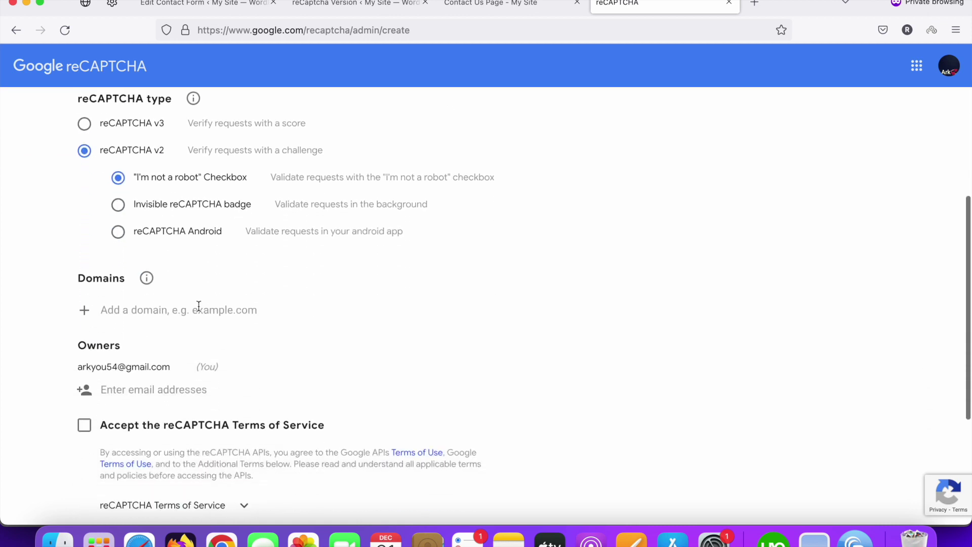
right_click(142, 304)
click(172, 379)
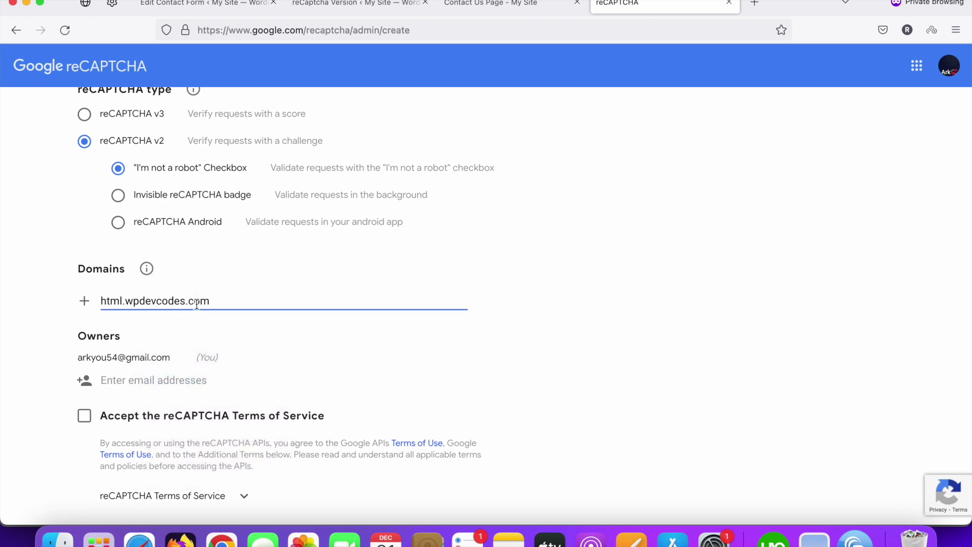
- Accept the reCAPTCHA Terms of Service and submit the site registration with alerts to owners turned off
scroll(189, 306, down, 3)
scroll(145, 336, down, 1)
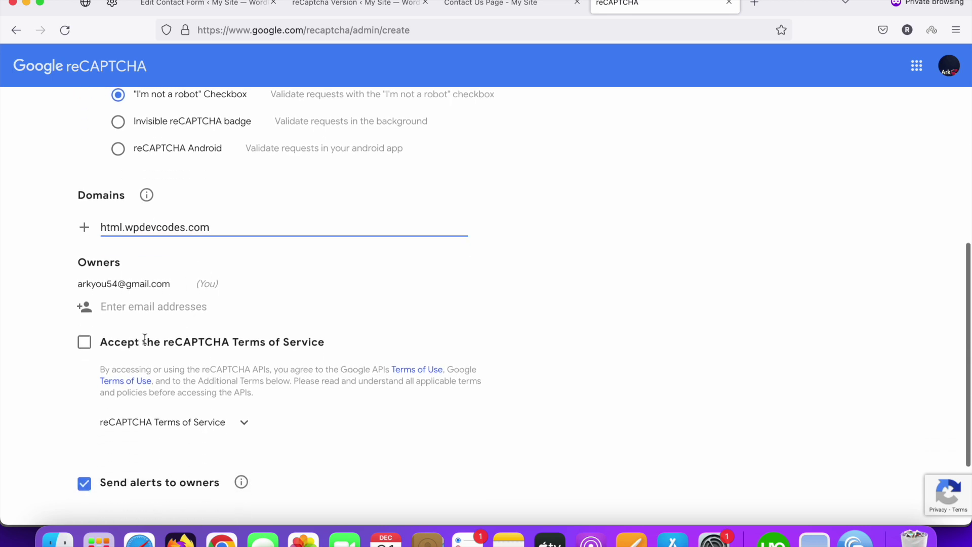
click(85, 342)
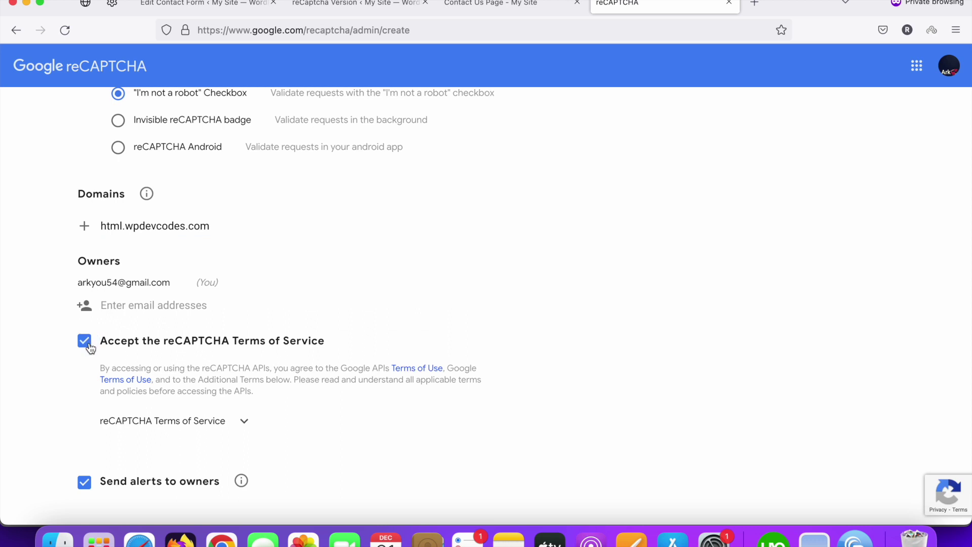
scroll(89, 347, down, 4)
click(85, 385)
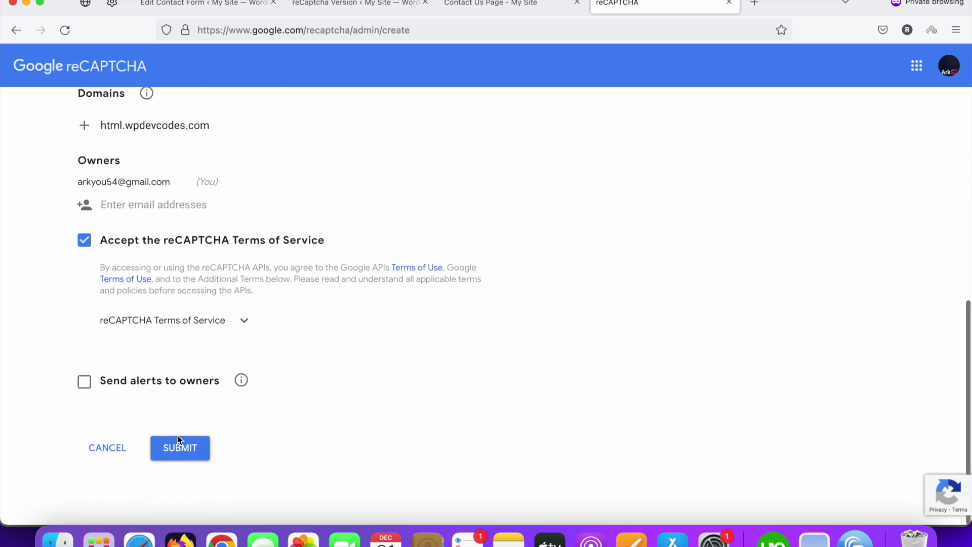
click(179, 454)
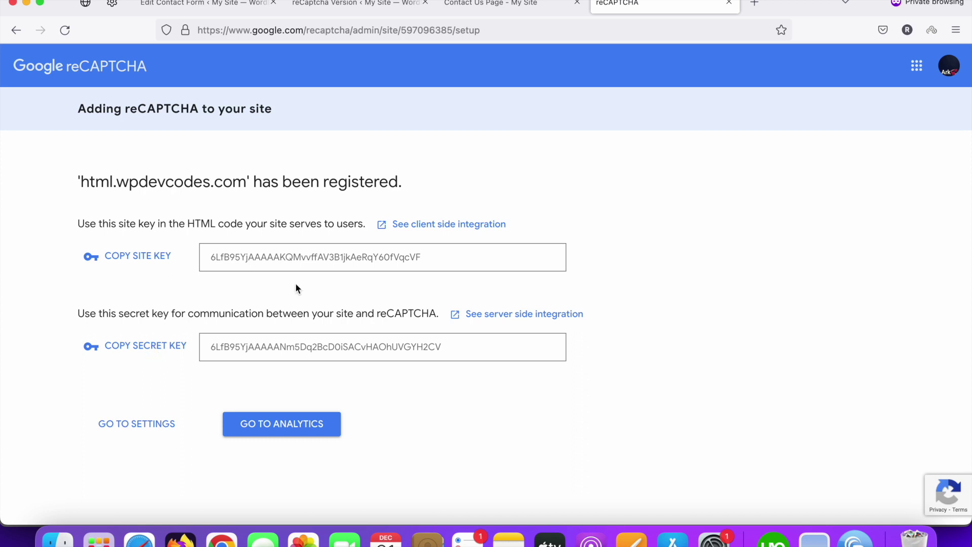
- Copy the site key of the newly registered reCAPTCHA site
double_click(288, 261)
right_click(287, 260)
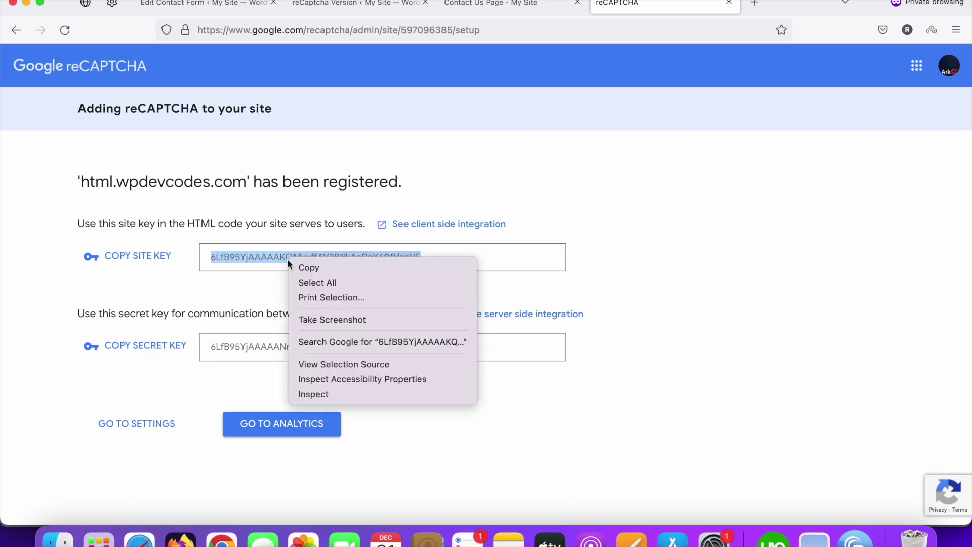
click(317, 268)
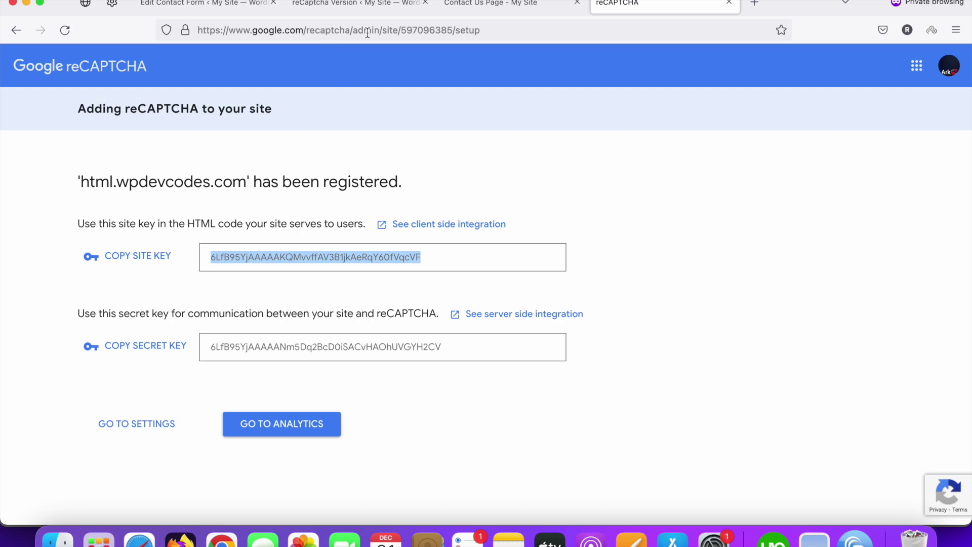
- Return to the WordPress admin and open the reCAPTCHA setup in Contact Form 7's Integration settings
click(448, 7)
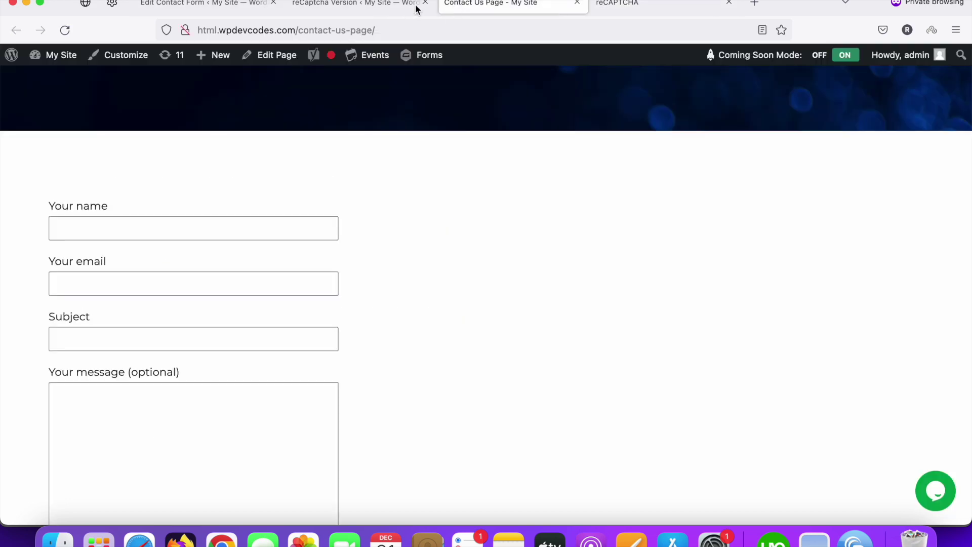
click(370, 5)
scroll(218, 252, up, 5)
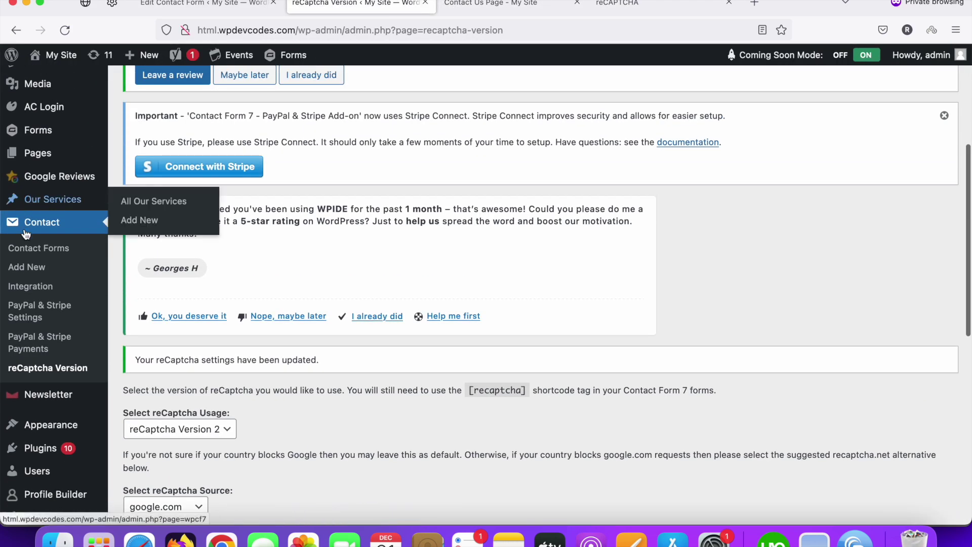
scroll(46, 229, down, 1)
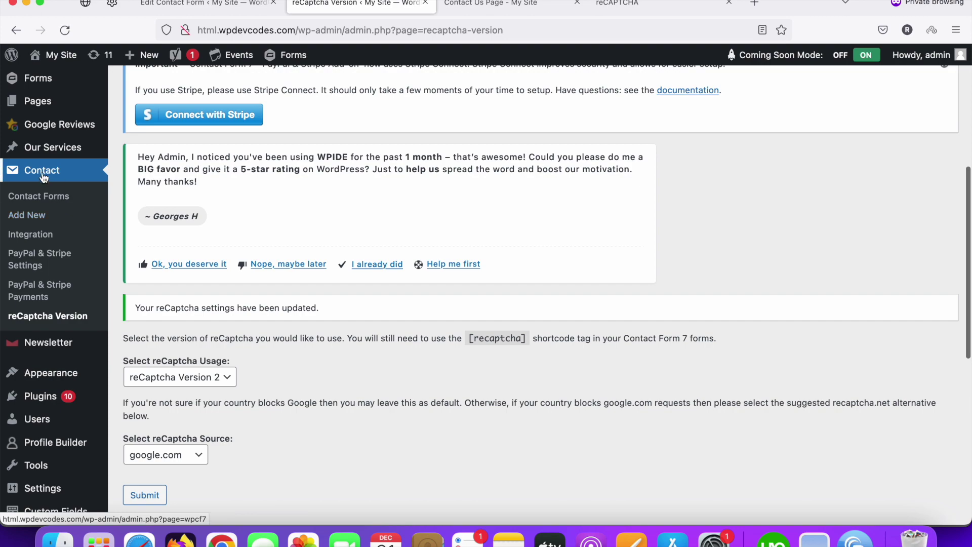
click(28, 238)
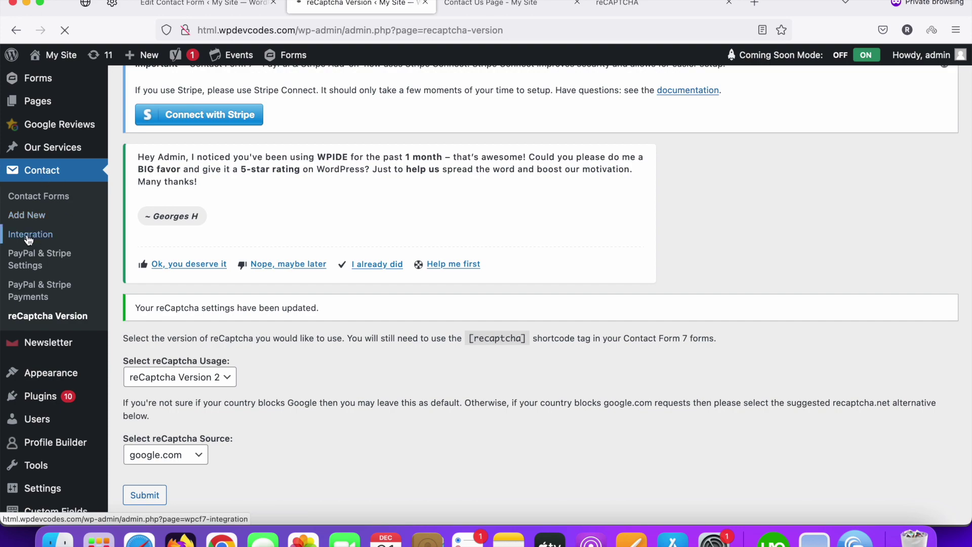
scroll(297, 260, down, 10)
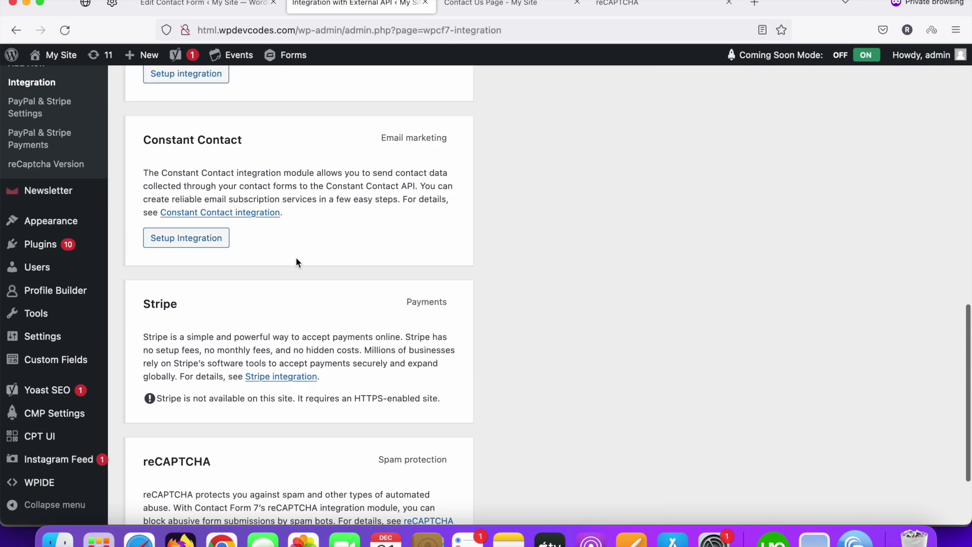
scroll(296, 262, down, 4)
click(185, 454)
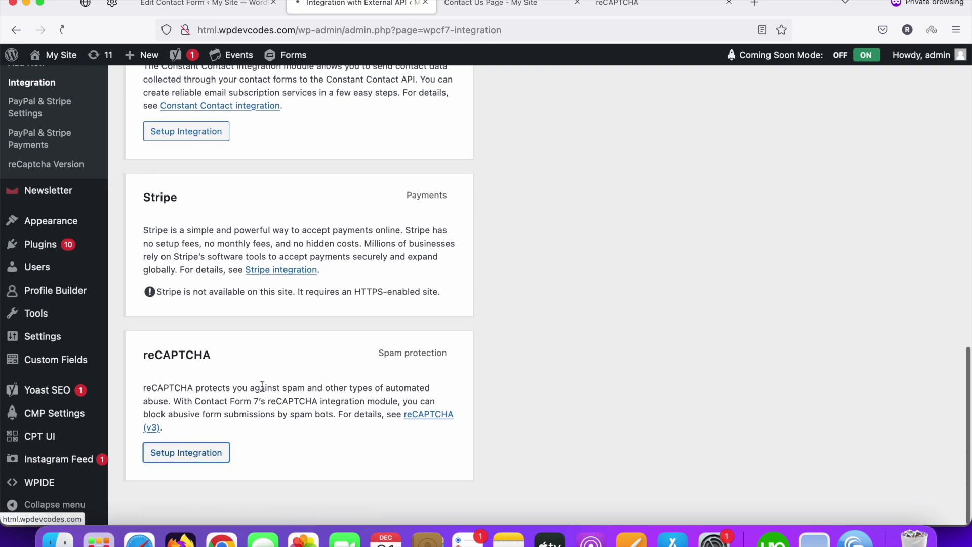
- Paste the copied site key into the Site Key field of the reCAPTCHA integration
scroll(262, 384, down, 10)
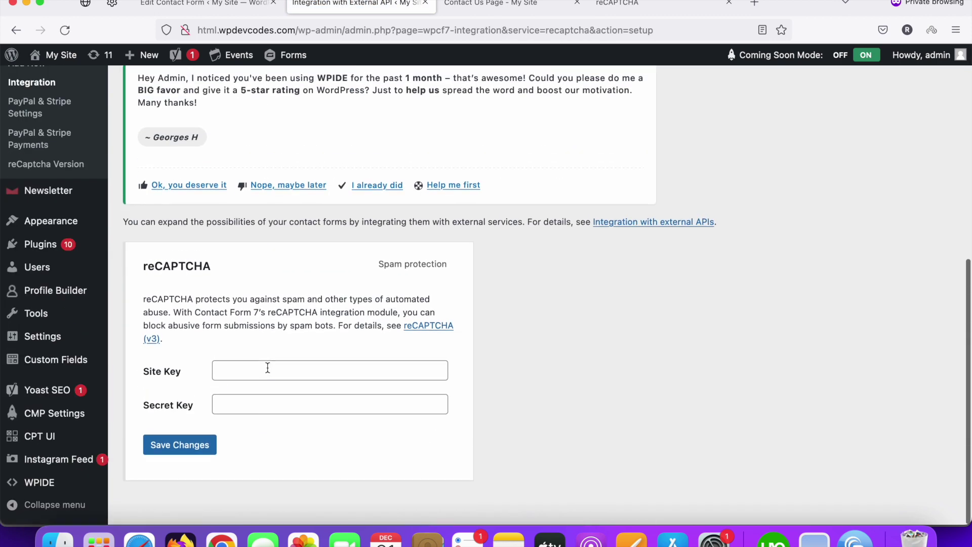
right_click(268, 369)
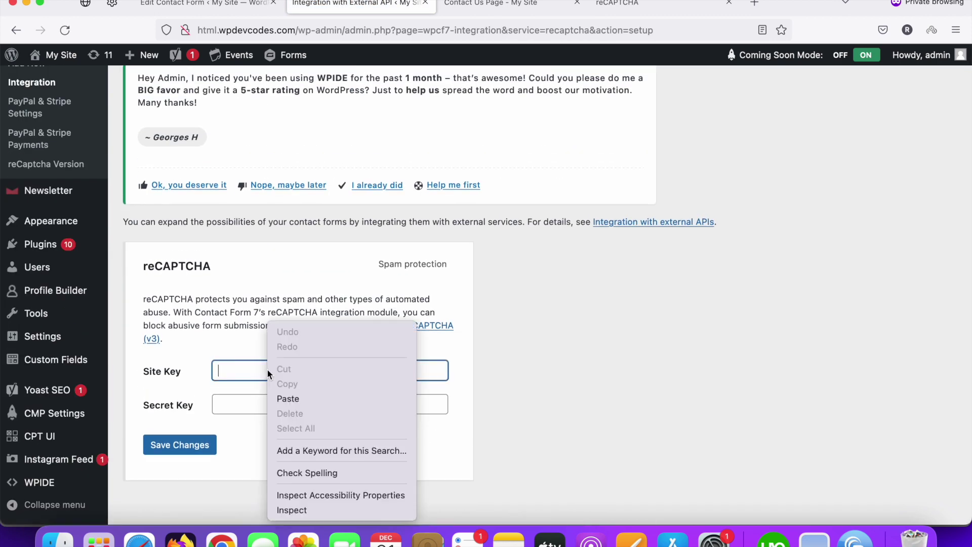
click(291, 399)
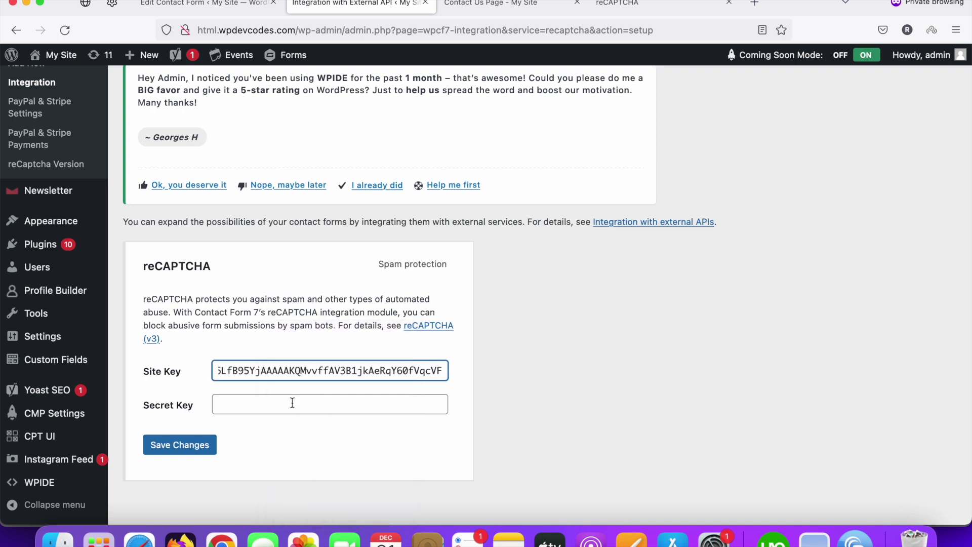
- Copy the secret key from the reCAPTCHA console and return to the WordPress integration page
click(647, 8)
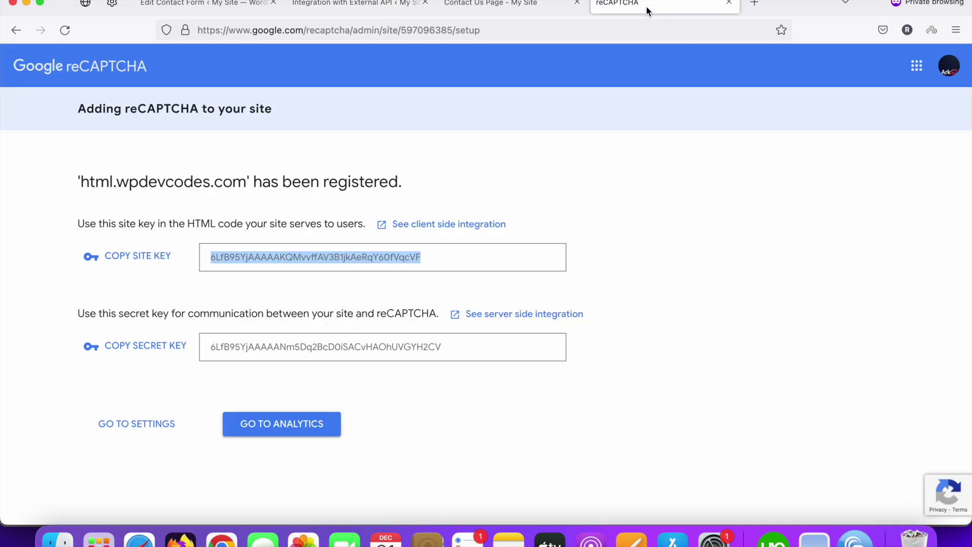
click(255, 346)
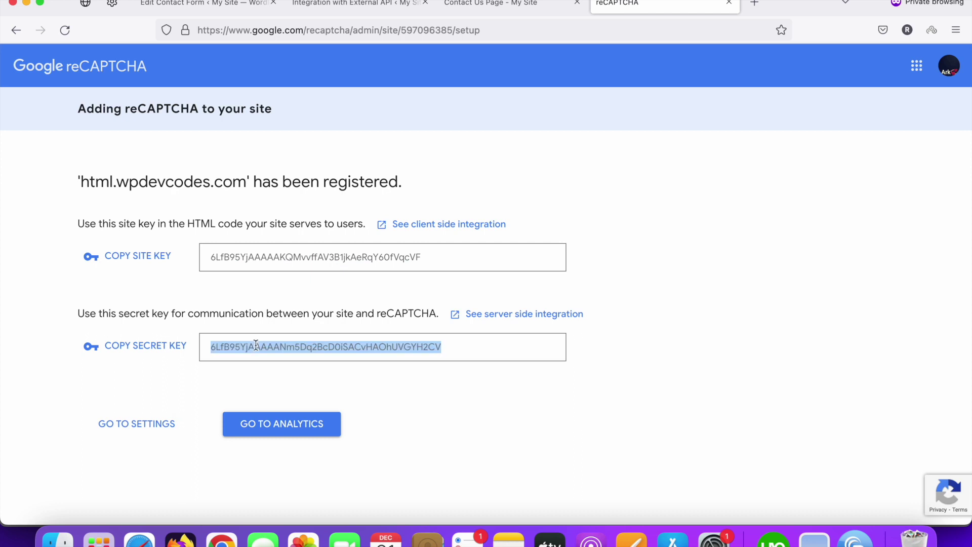
right_click(256, 347)
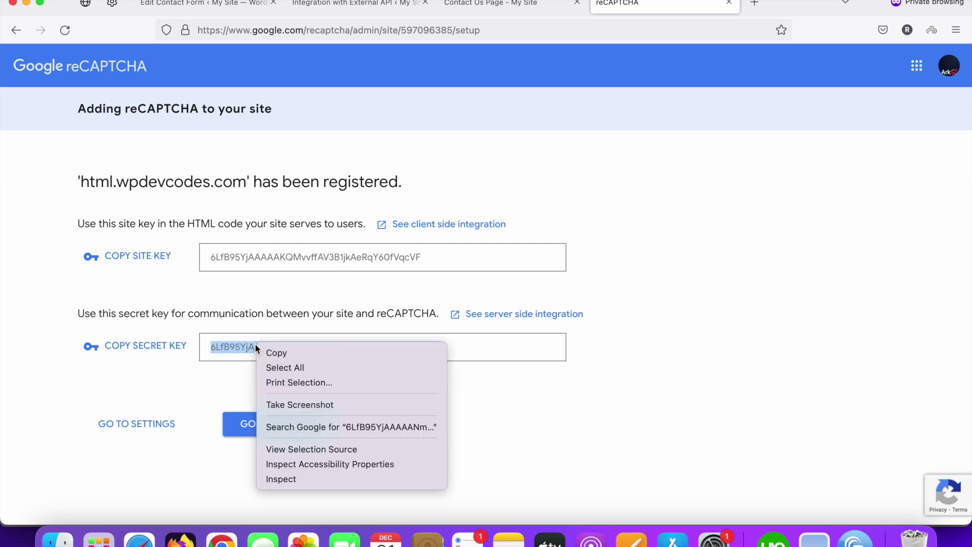
click(283, 353)
click(494, 4)
click(346, 5)
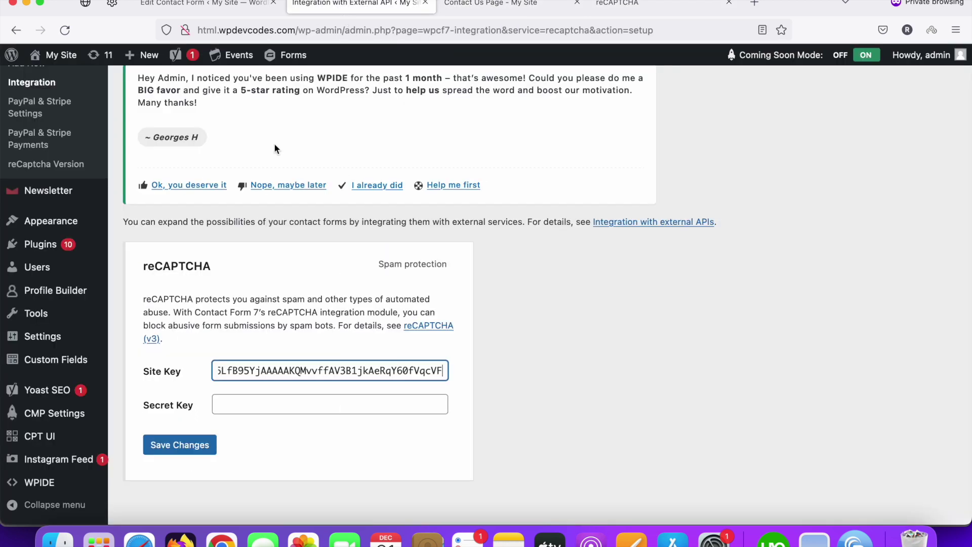
- Paste the secret key into the Secret Key field, save the integration and check that the settings were saved
click(246, 407)
right_click(245, 405)
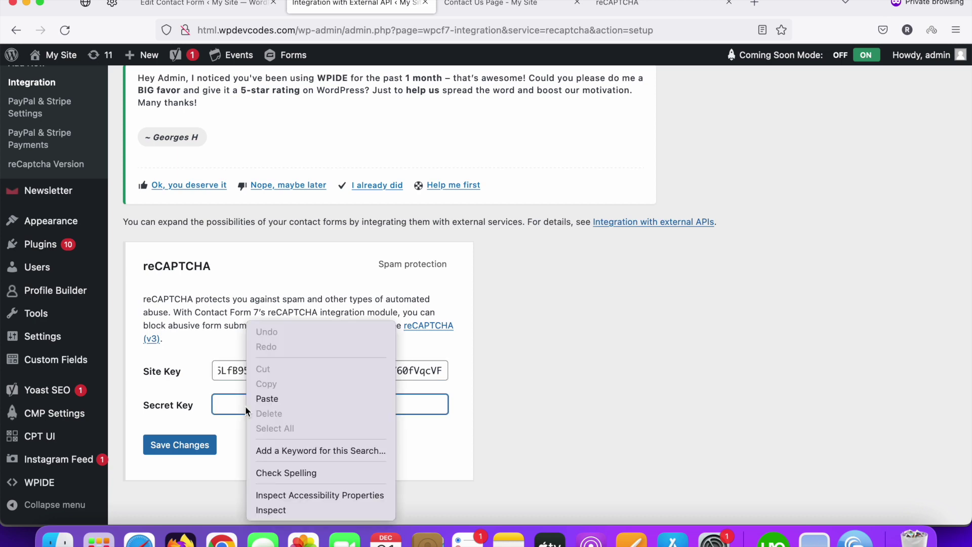
click(271, 398)
click(177, 451)
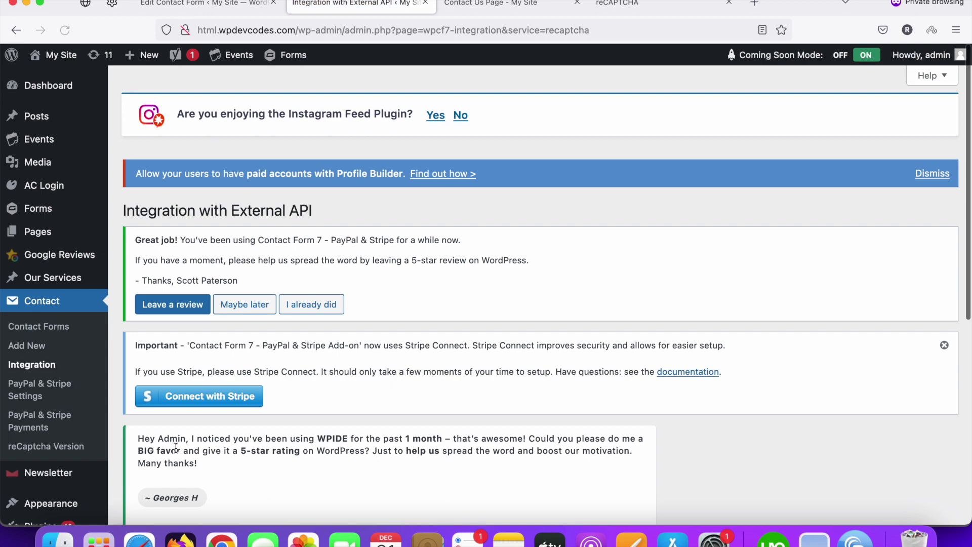
scroll(348, 354, down, 5)
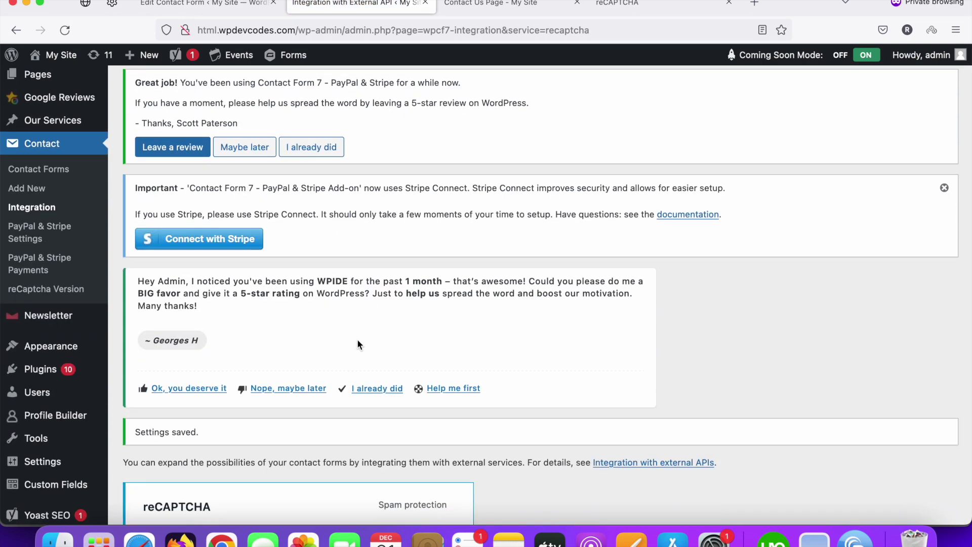
- Return to the Contact Form 7 list of forms and open "Contact Form" for editing
scroll(357, 339, down, 2)
scroll(357, 338, up, 7)
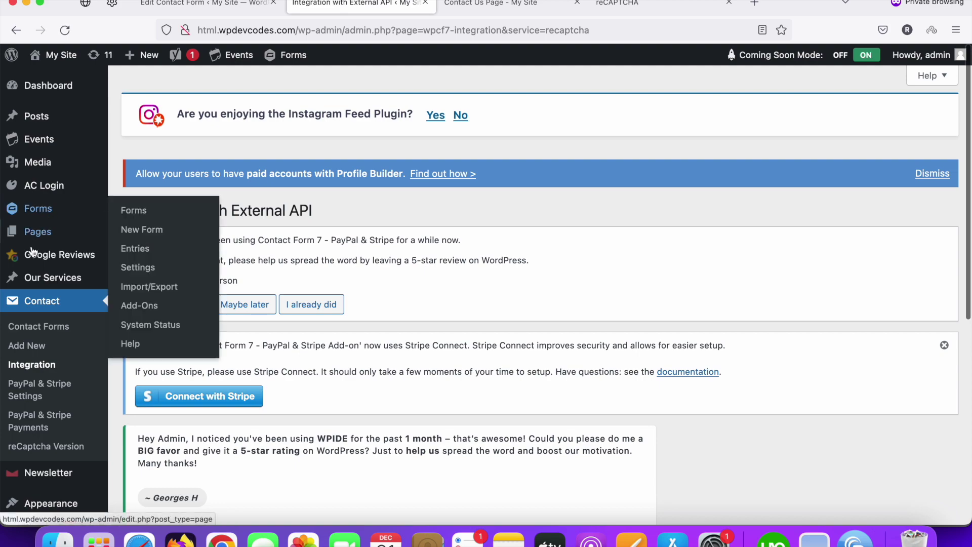
click(32, 328)
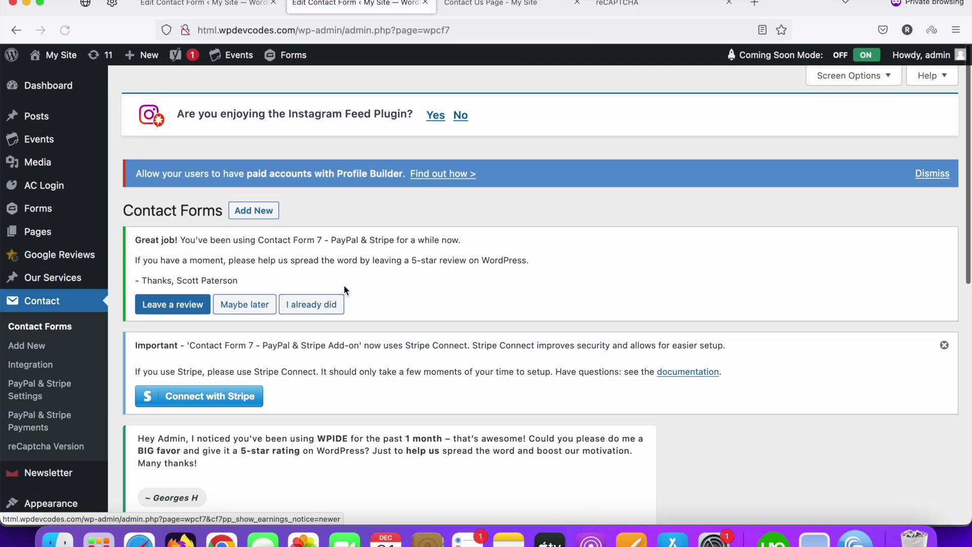
scroll(344, 284, down, 10)
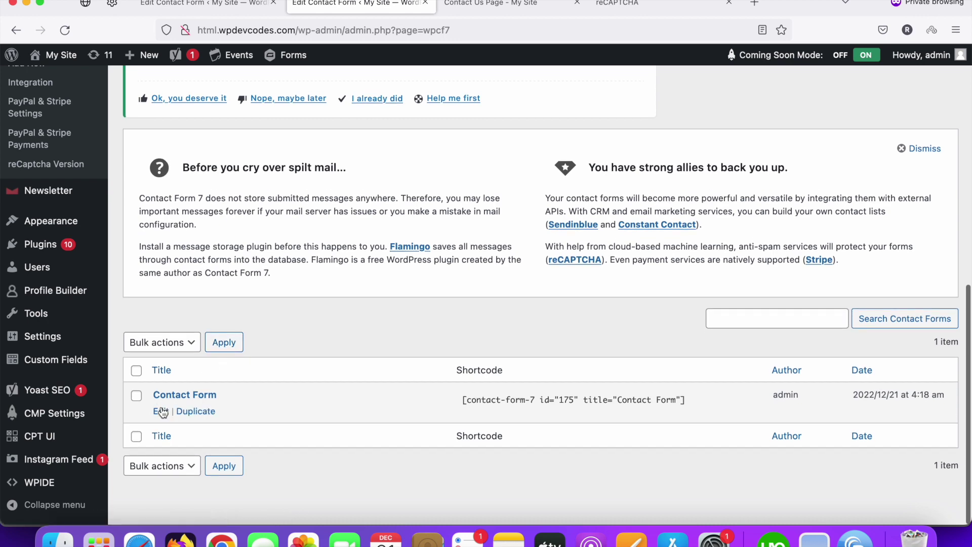
click(161, 411)
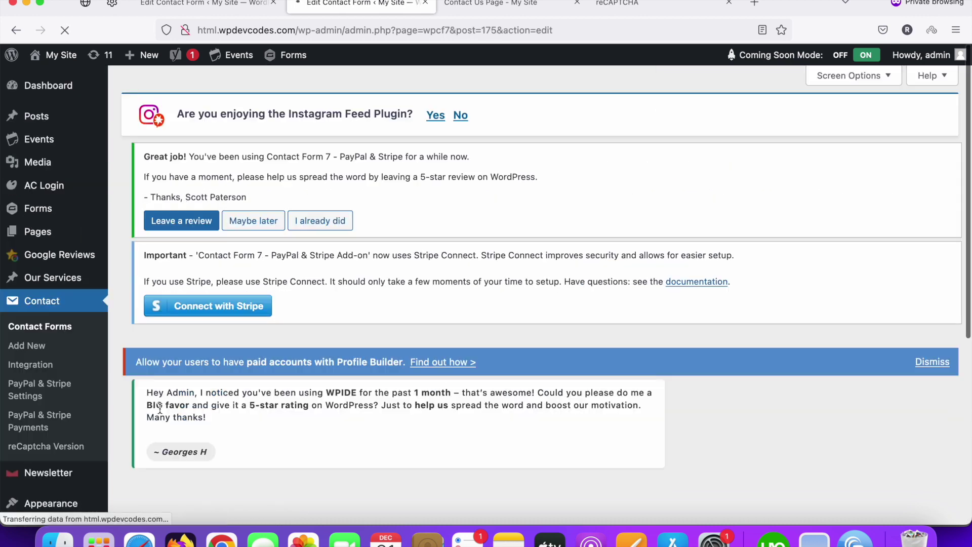
- Add a [recaptcha] tag on its own line between the message field and the submit button, and save the contact form
scroll(429, 226, down, 15)
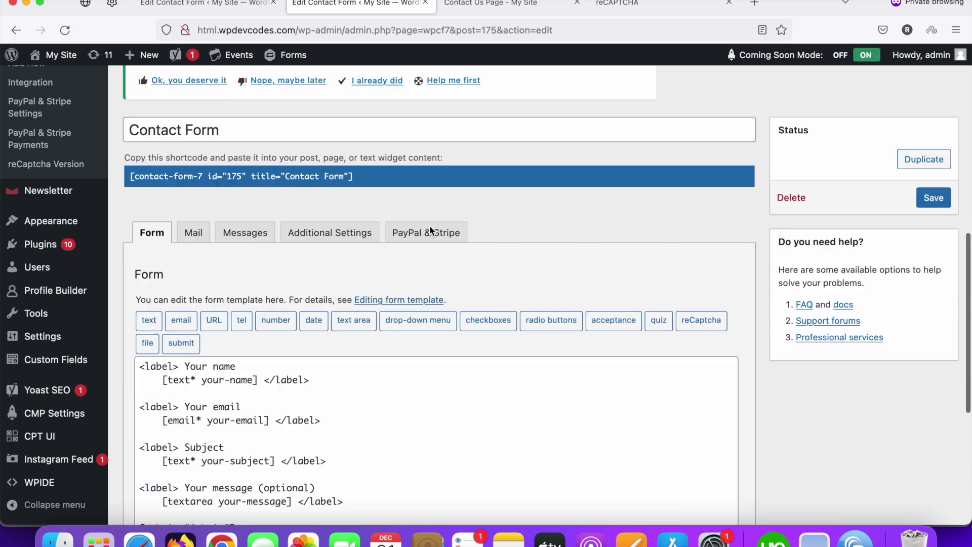
click(348, 361)
key(Return)
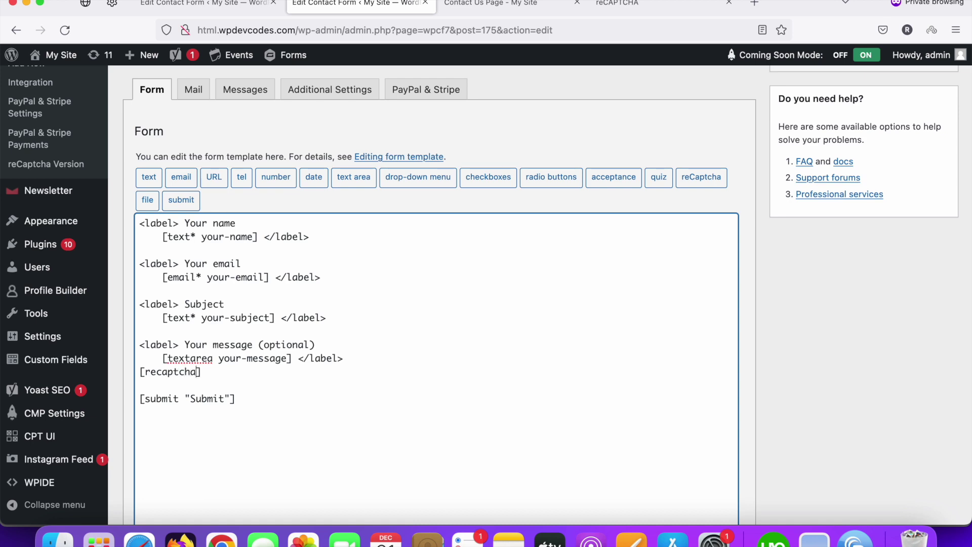
scroll(305, 371, down, 5)
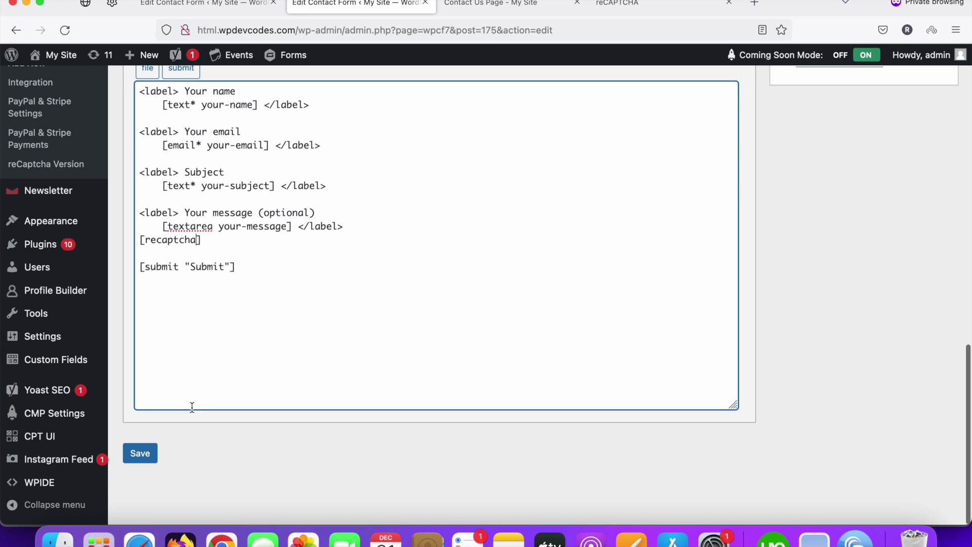
click(142, 454)
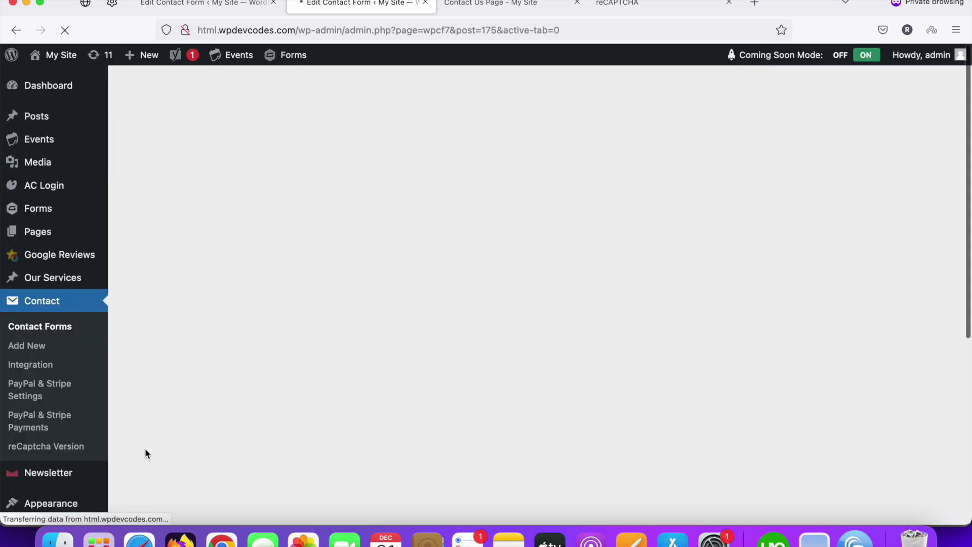
scroll(251, 352, down, 5)
scroll(250, 353, down, 5)
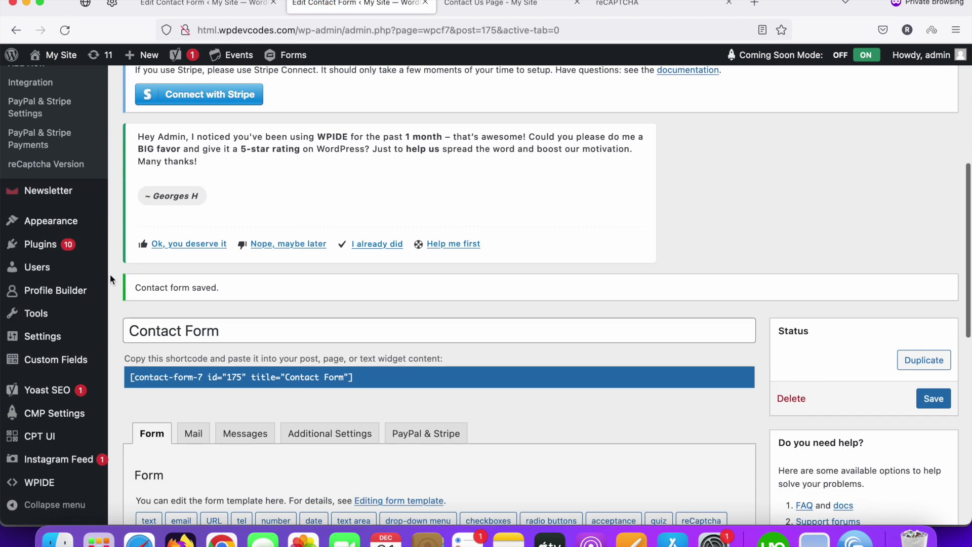
drag(140, 288, 261, 287)
click(260, 287)
- Reload the published Contact Us page and examine the form for the reCAPTCHA checkbox above the submit button
click(487, 6)
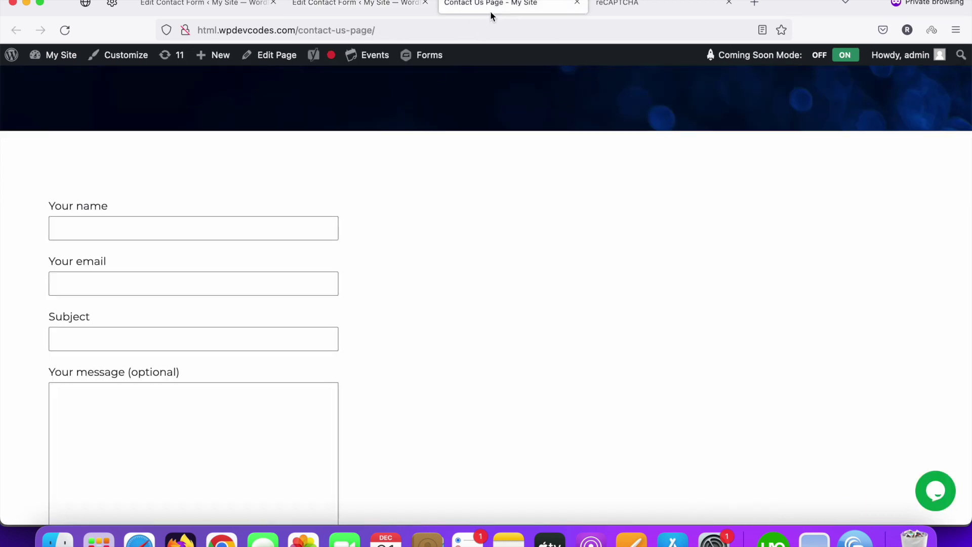
right_click(491, 9)
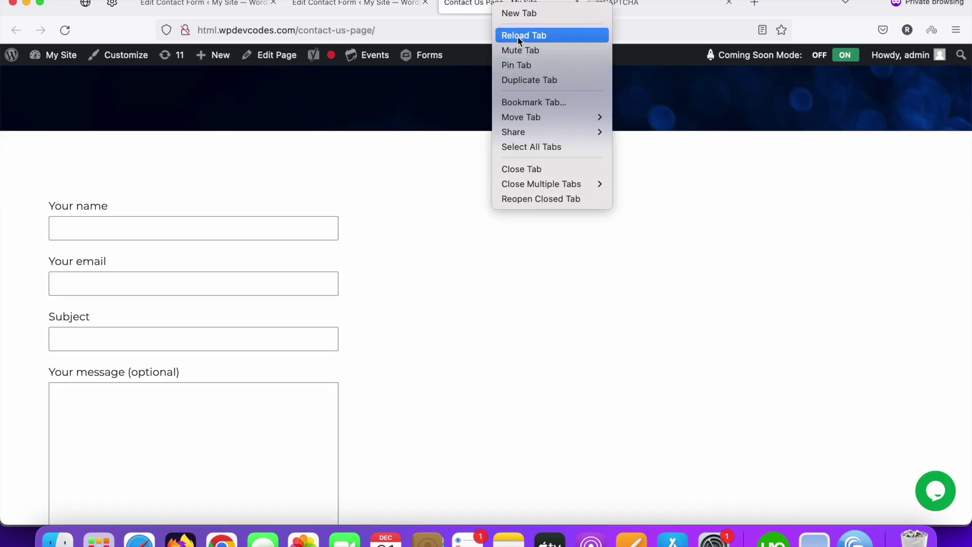
click(518, 35)
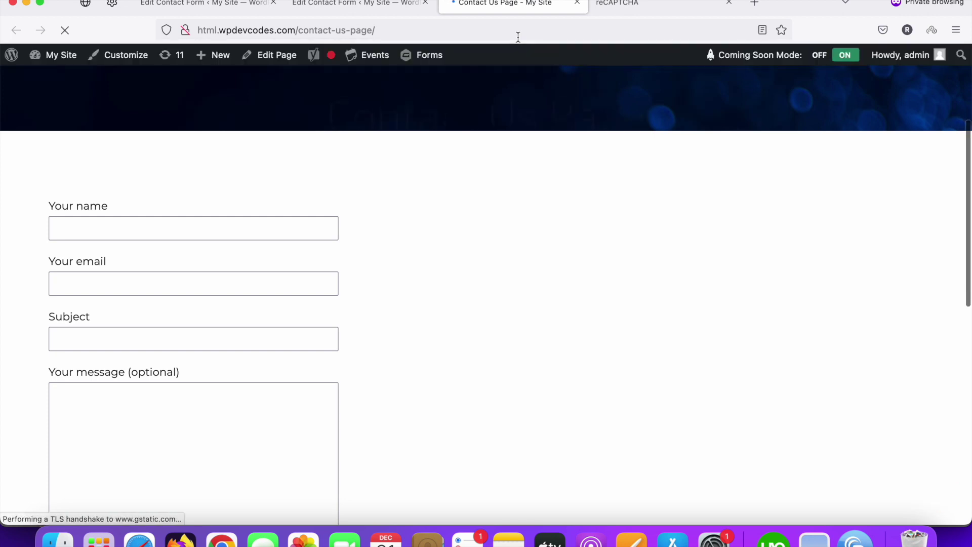
scroll(449, 198, down, 6)
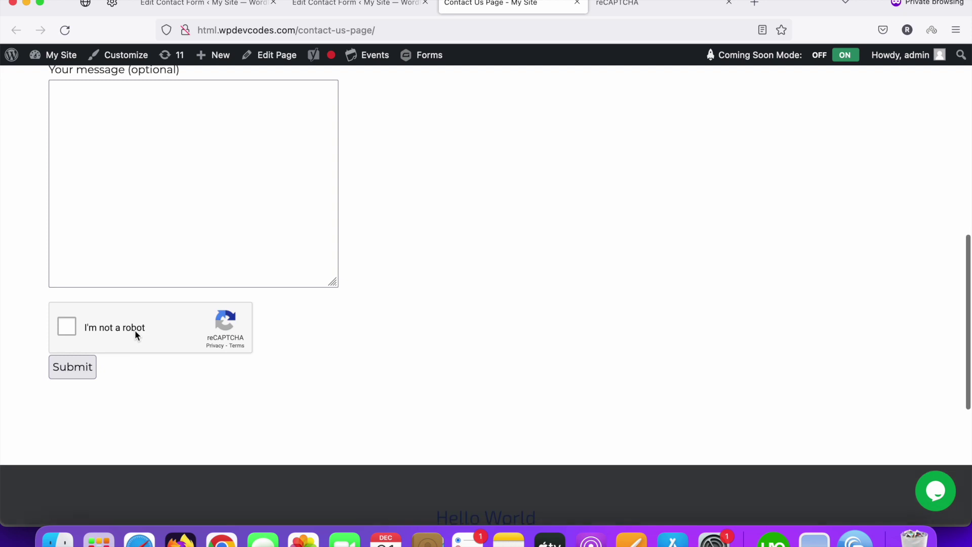
scroll(283, 296, up, 6)
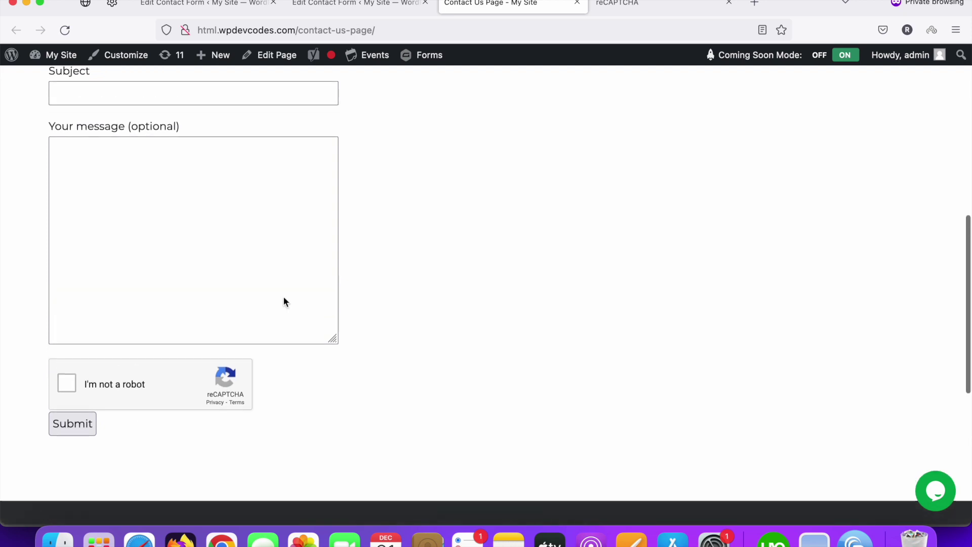
scroll(336, 306, down, 6)
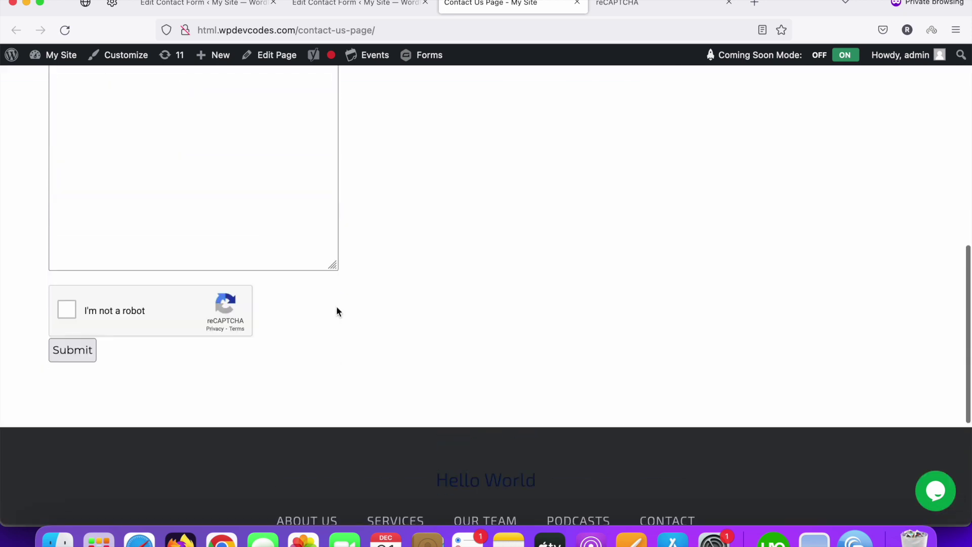
scroll(336, 310, up, 10)
scroll(336, 306, down, 6)
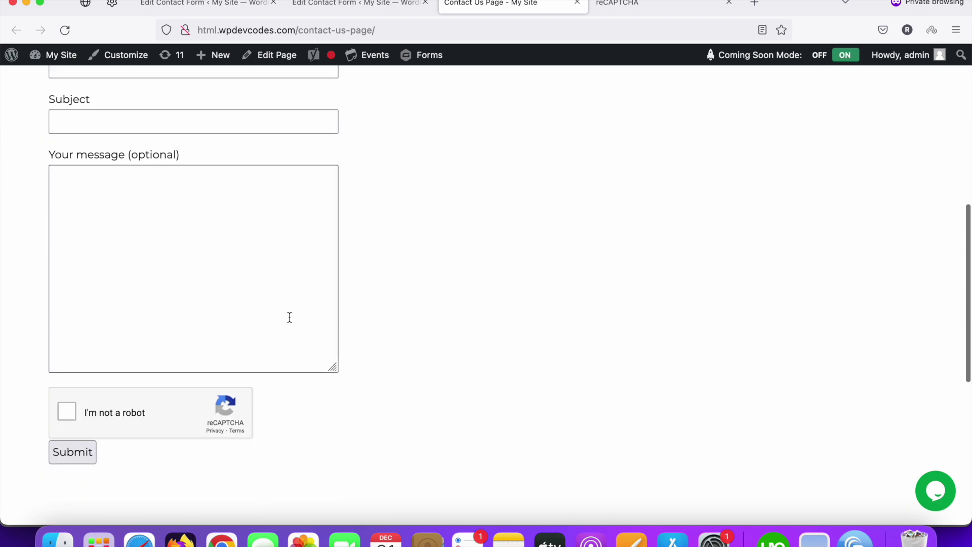
scroll(387, 249, up, 6)
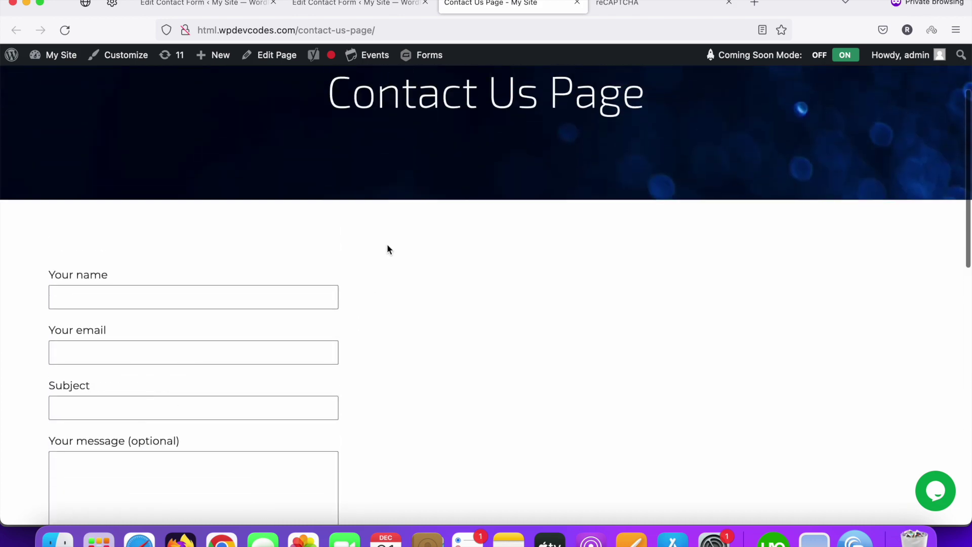
scroll(387, 249, down, 8)
scroll(387, 246, down, 5)
scroll(387, 245, up, 9)
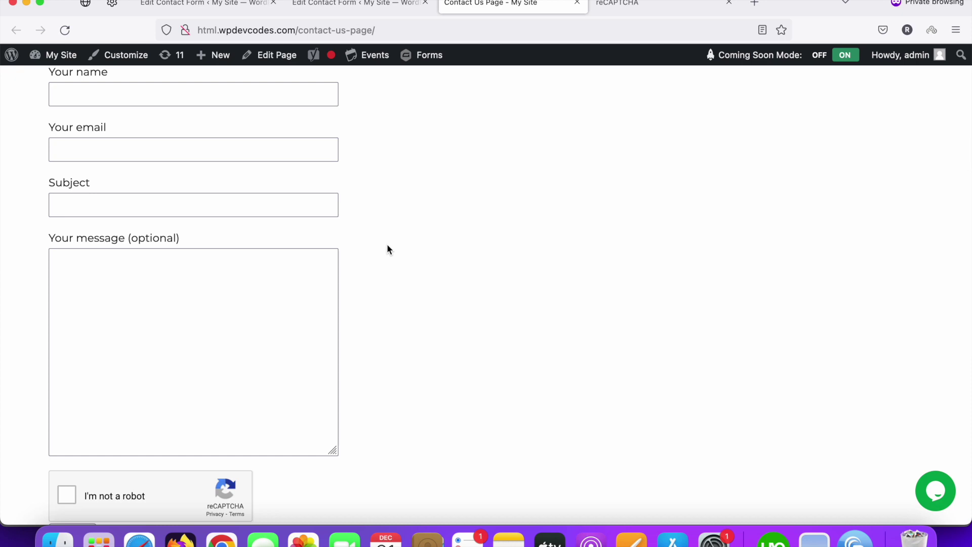
scroll(387, 249, down, 2)
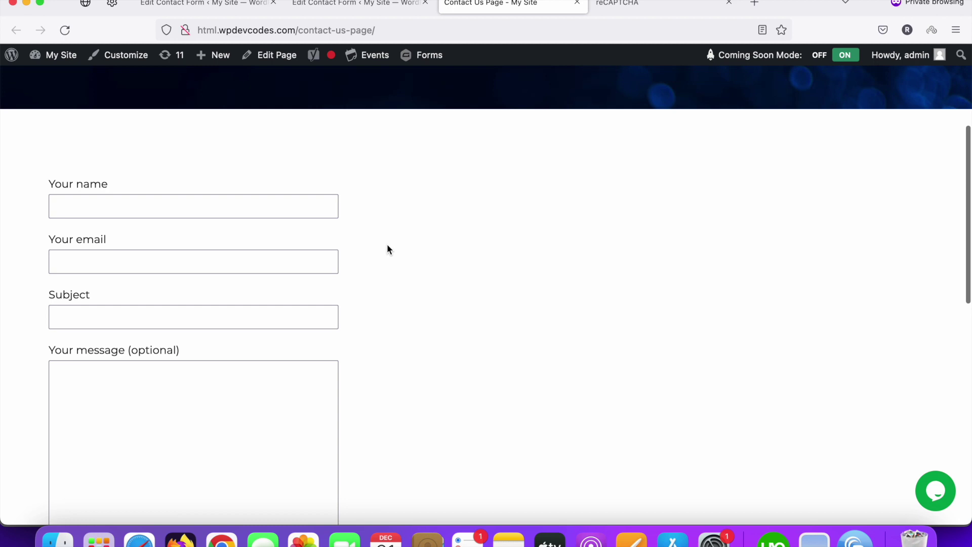
scroll(401, 276, down, 3)
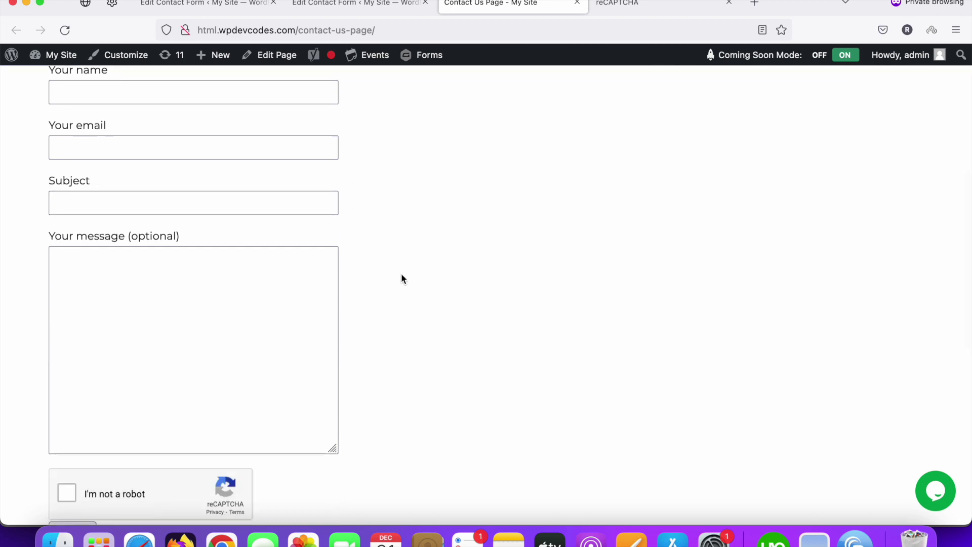